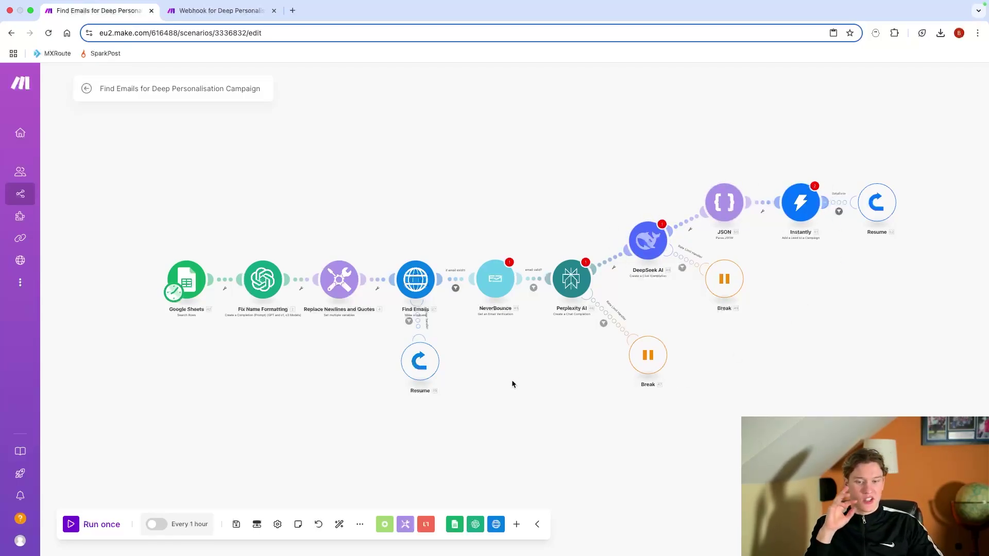
Step: Nudge the Resume error handler left under Find Emails and bring up the Find Emails–NeverBounce link's menu
scroll(520, 350, down, 2)
ctrl+scroll(521, 327, down, 2)
drag(521, 326, 514, 311)
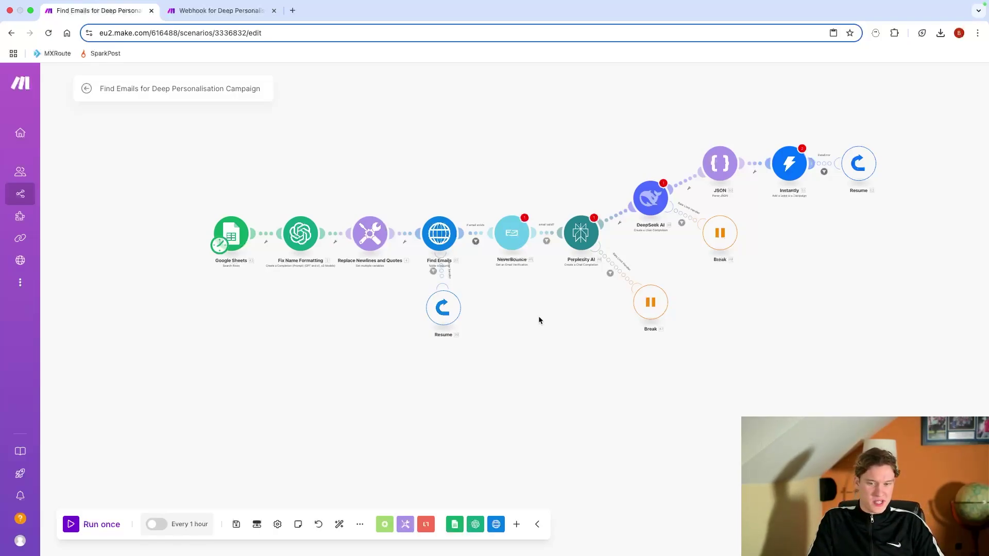
mouse_move(531, 327)
mouse_down()
mouse_move(520, 326)
mouse_move(532, 338)
mouse_up()
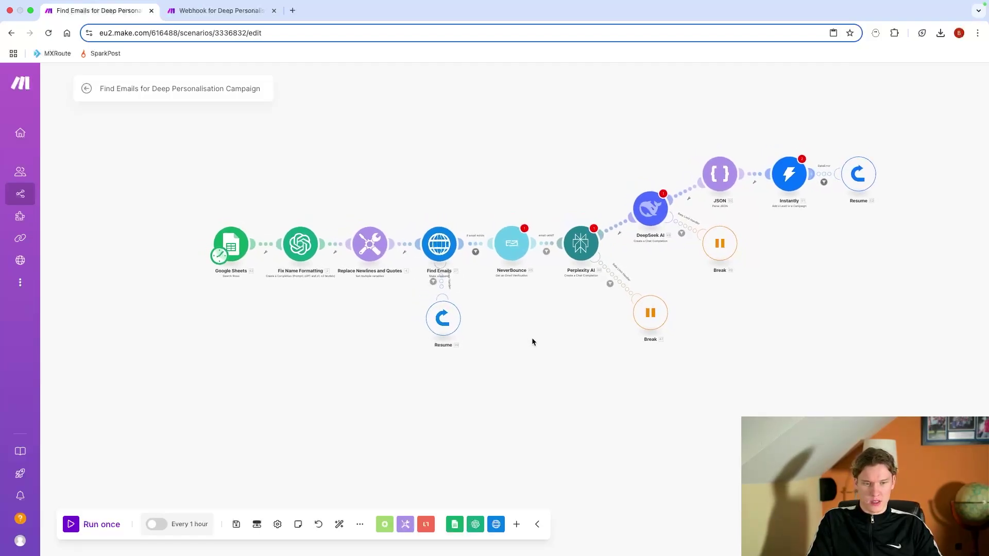
drag(442, 329, 424, 329)
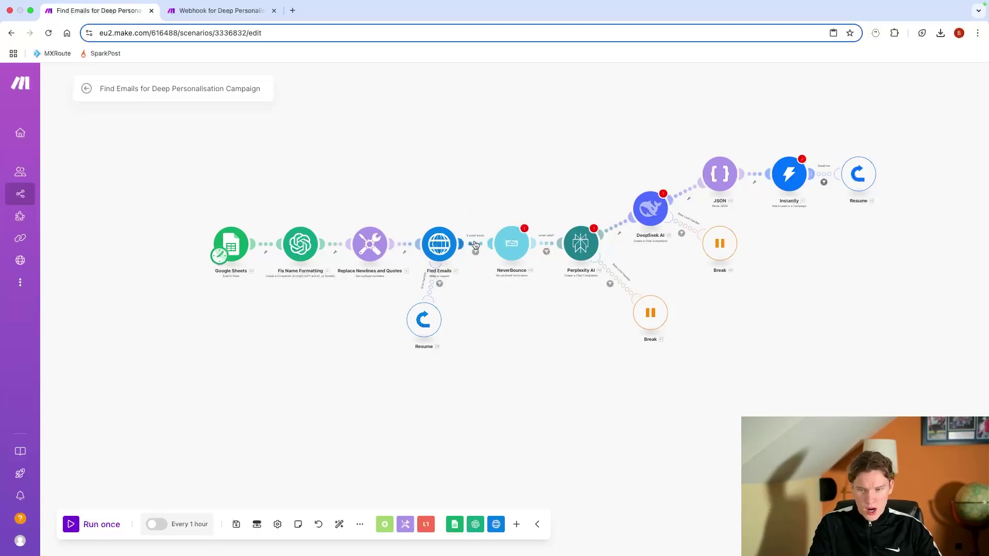
right_click(475, 244)
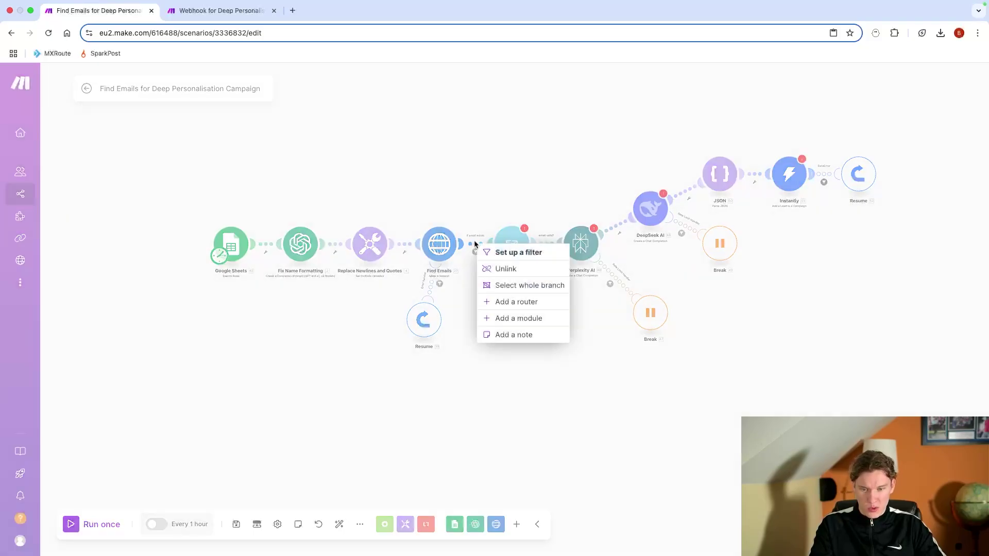
Step: Unlink Find Emails from NeverBounce and drag NeverBounce and all later modules to the right
click(505, 267)
drag(525, 125, 927, 336)
drag(466, 121, 971, 379)
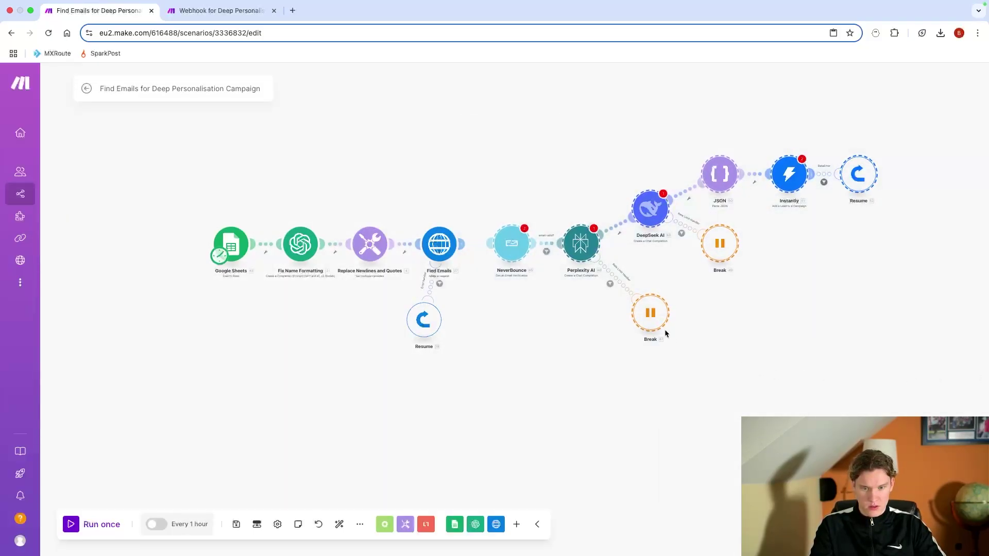
drag(670, 332, 802, 327)
Step: Shift the Resume error handler slightly right
scroll(649, 370, left, 5)
scroll(648, 365, up, 5)
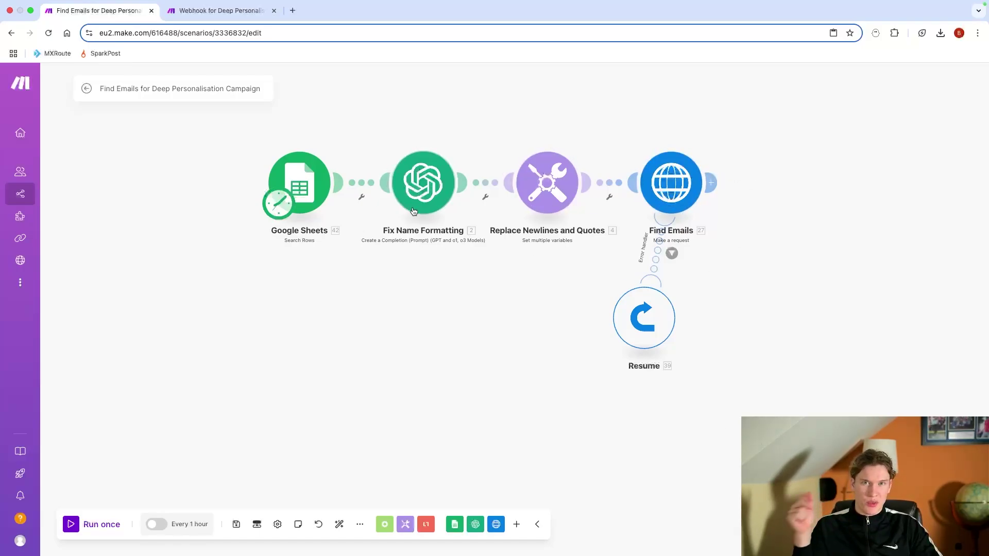
drag(664, 291, 700, 293)
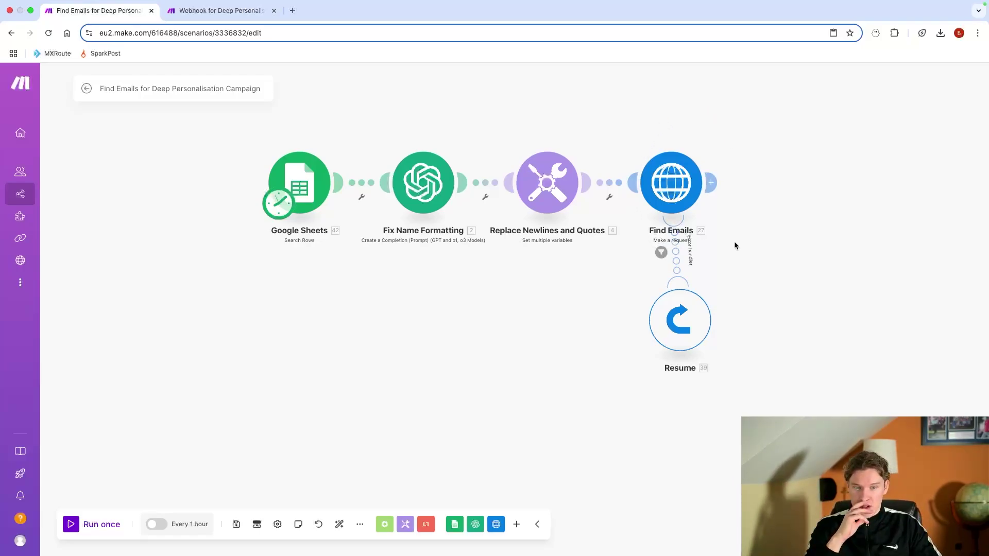
scroll(734, 246, right, 3)
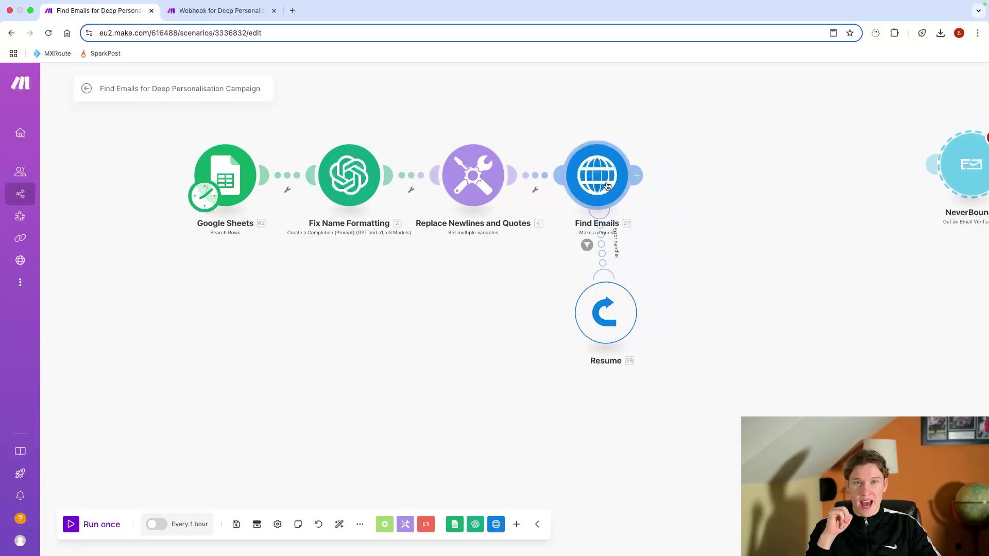
Step: Search 'anymail' in a new tab and read the Webhooks docs on the x-webhook-url header
click(293, 10)
text(naym)
key(BackSpace)
key(BackSpace)
key(BackSpace)
key(BackSpace)
text(anymail)
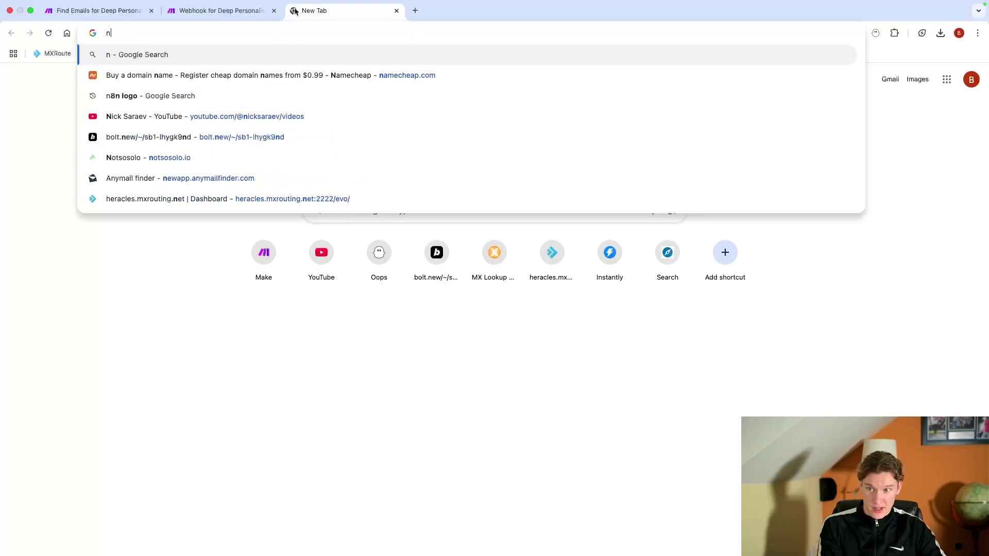
key(Return)
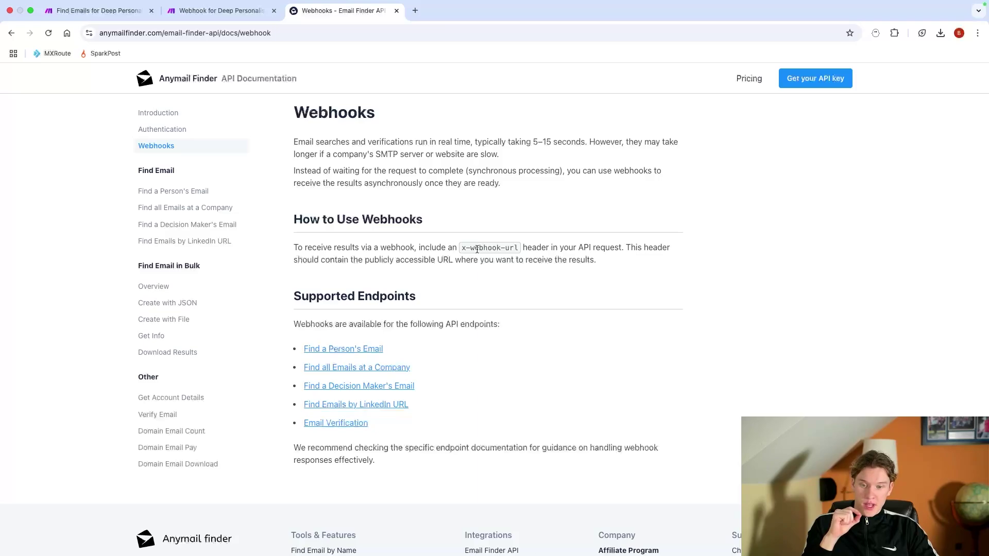
drag(462, 247, 521, 248)
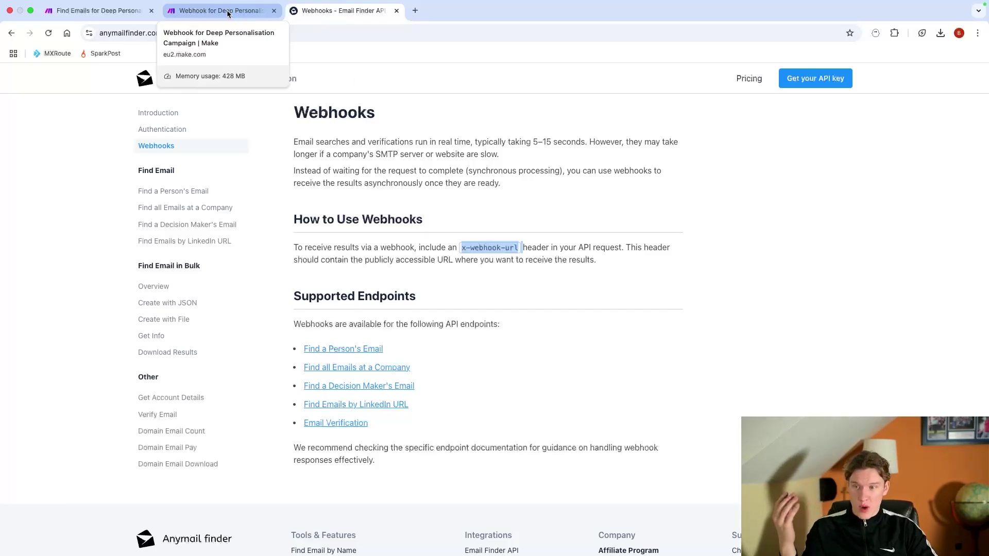
click(69, 13)
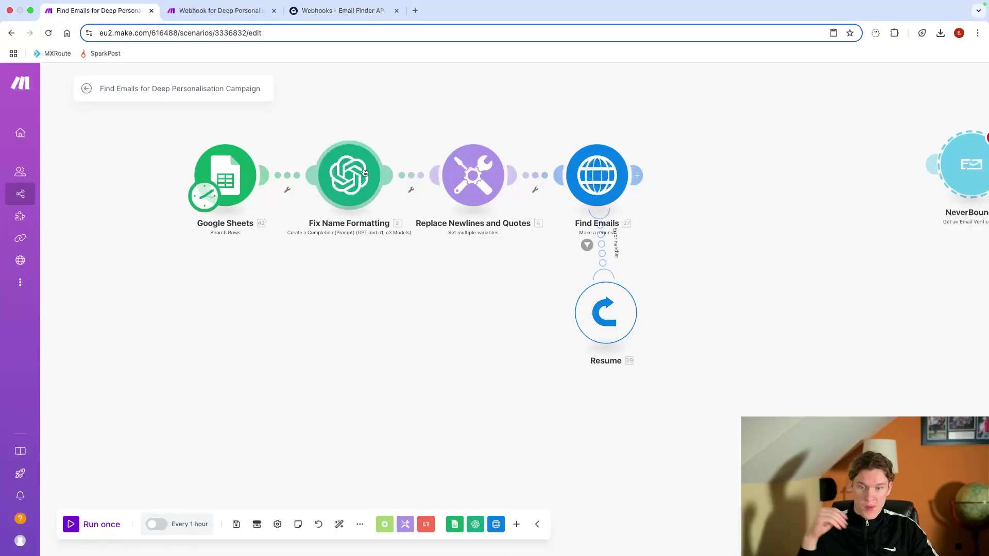
Step: Compare the Find Emails and Webhook for Deep Personalisation scenarios, ending on the Webhook one
click(234, 15)
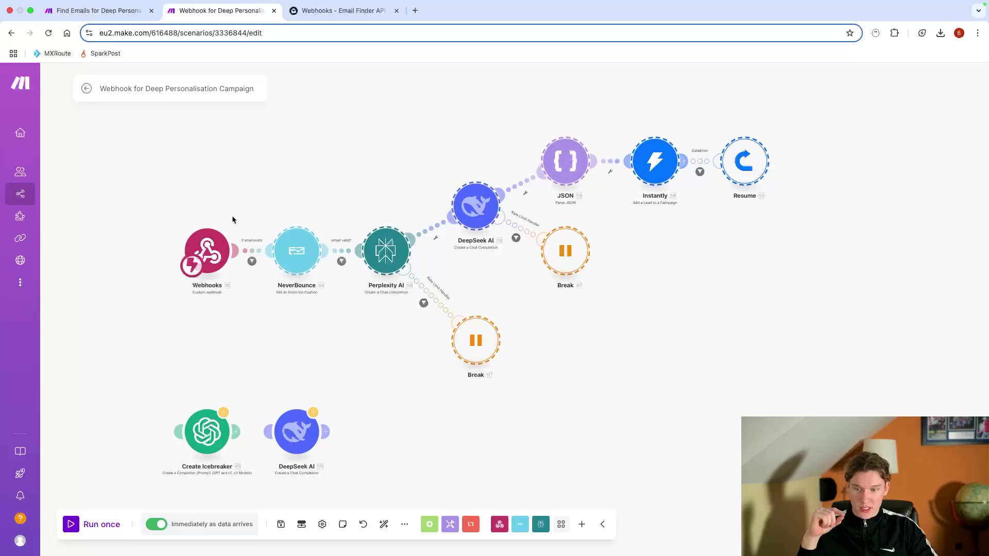
click(134, 12)
drag(772, 261, 223, 292)
click(221, 11)
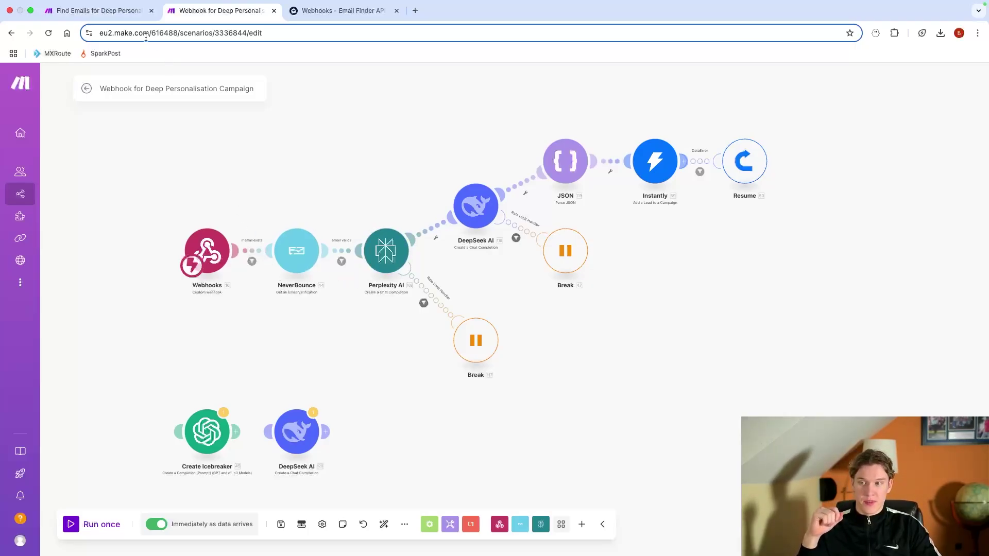
click(134, 10)
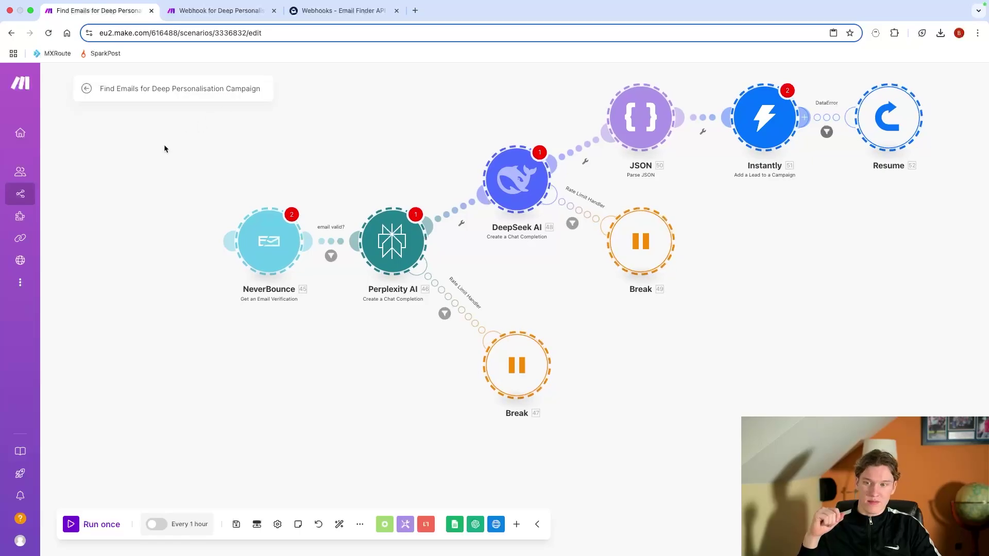
scroll(165, 144, left, 15)
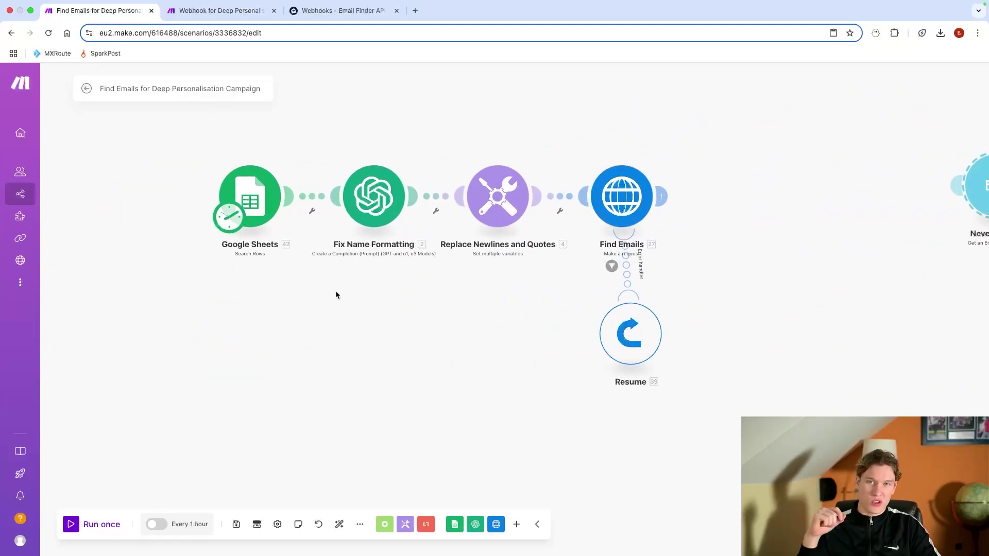
click(221, 10)
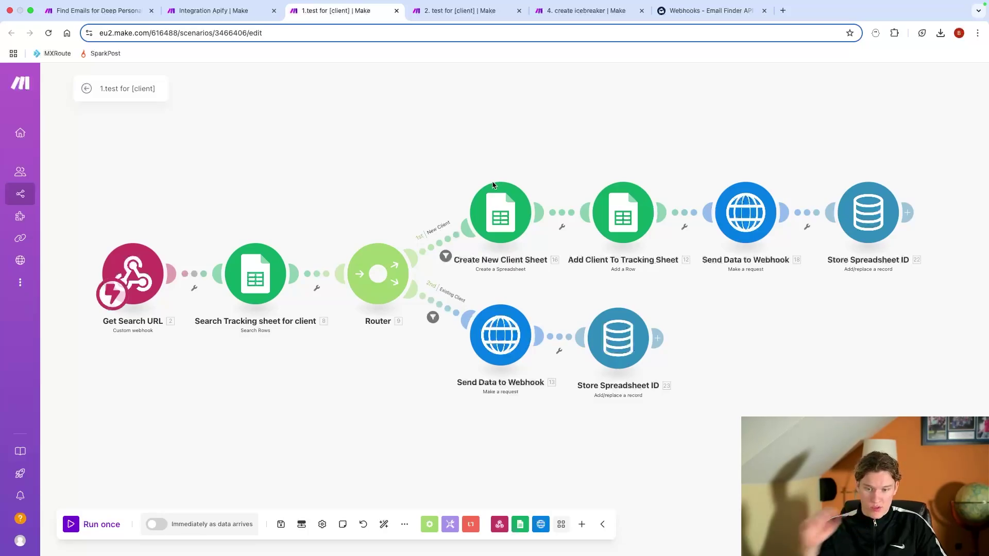
Step: Browse the example scenarios and move the Integration Apify tab to sit after 2. test
scroll(343, 337, down, 1)
scroll(343, 337, down, 5)
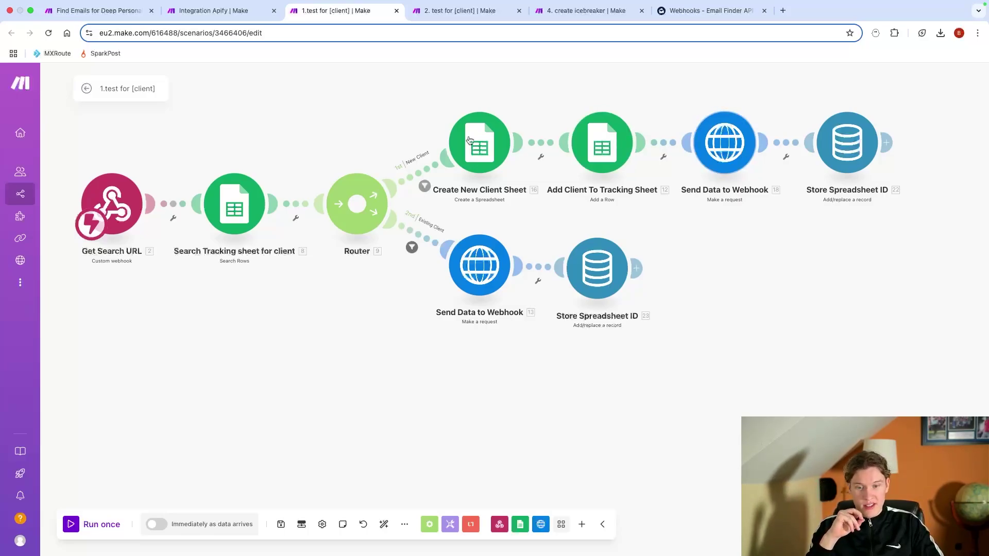
click(461, 14)
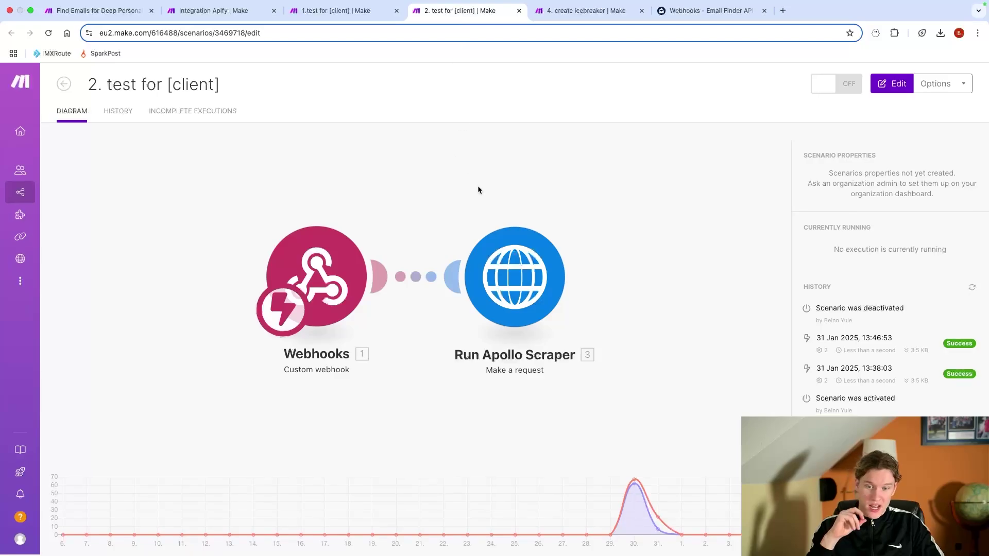
click(547, 7)
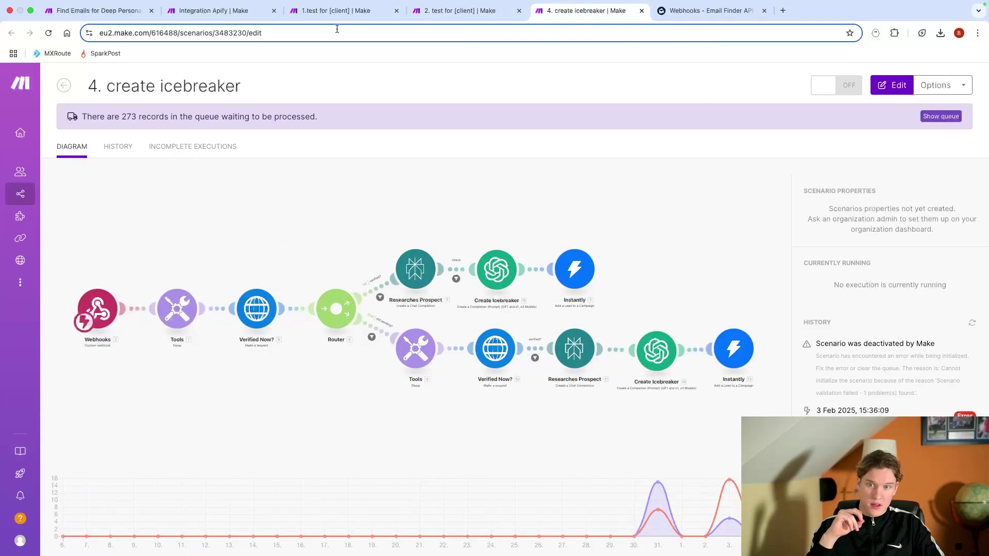
click(225, 12)
drag(225, 12, 458, 12)
click(317, 11)
click(460, 12)
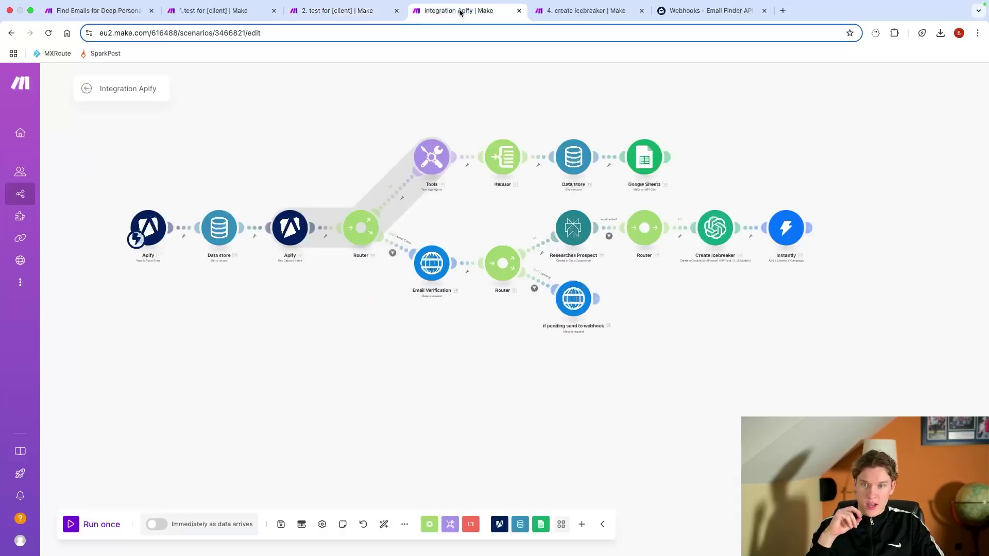
Step: Compare the 1.test, 2. test and 4. create icebreaker scenarios, then open Integration Apify's Google Sheets module
scroll(726, 323, up, 2)
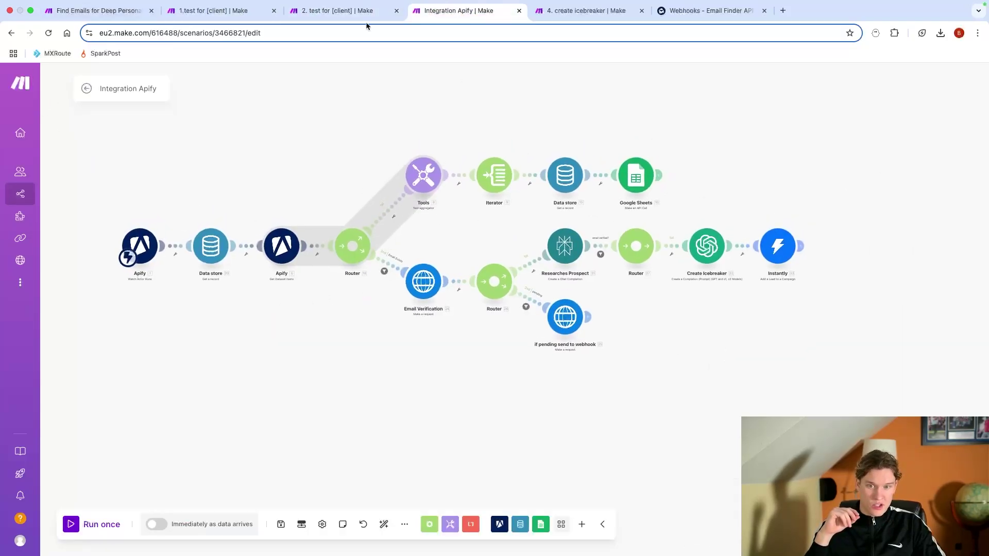
click(572, 16)
click(350, 16)
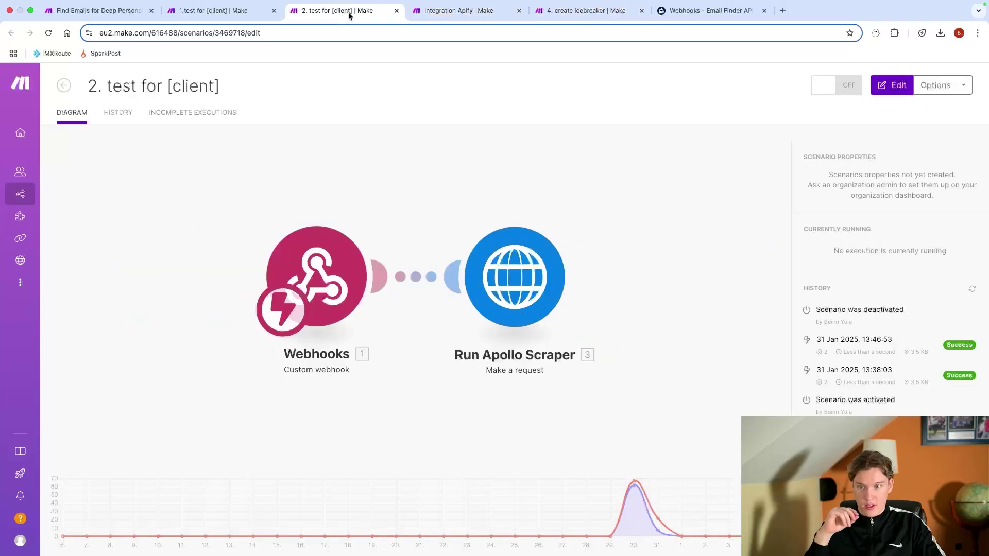
click(225, 10)
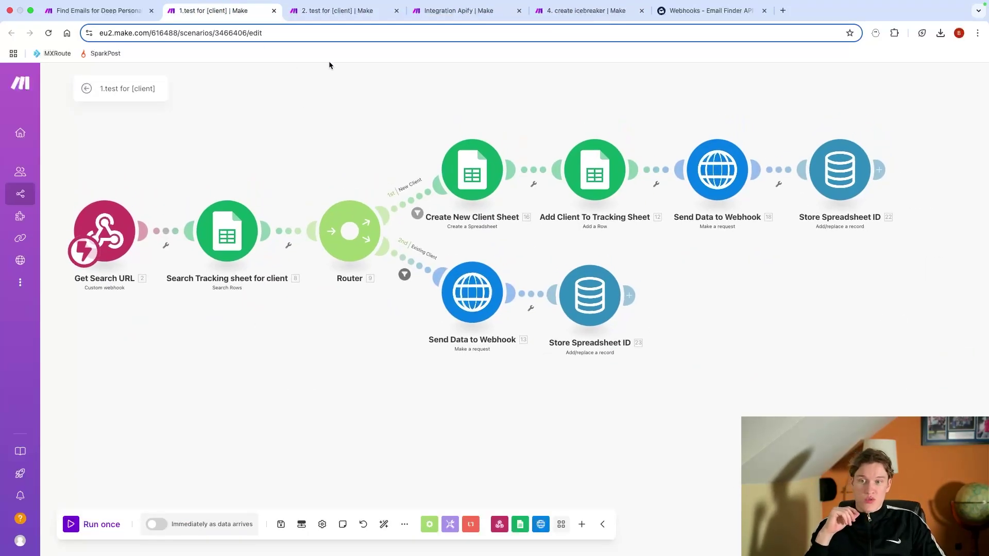
click(335, 11)
click(450, 15)
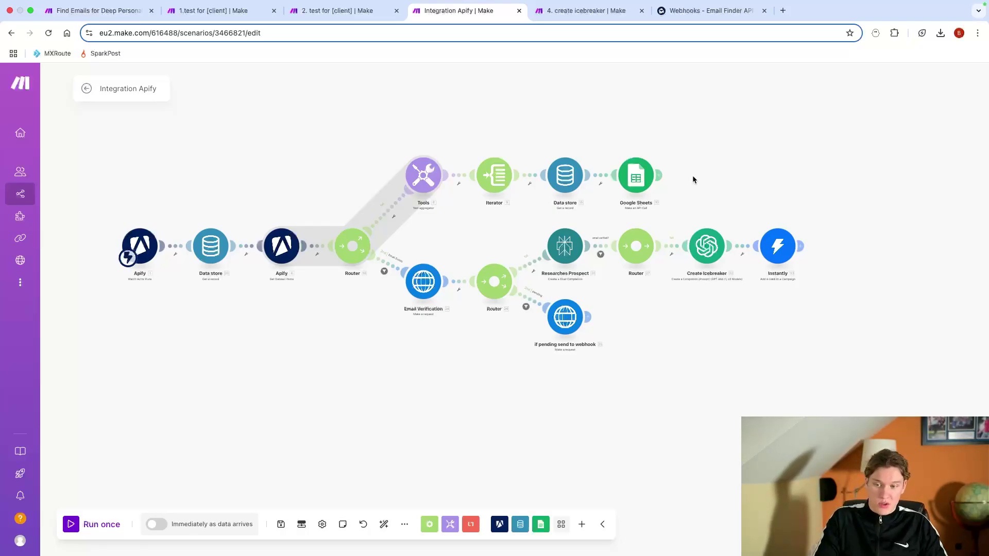
click(327, 10)
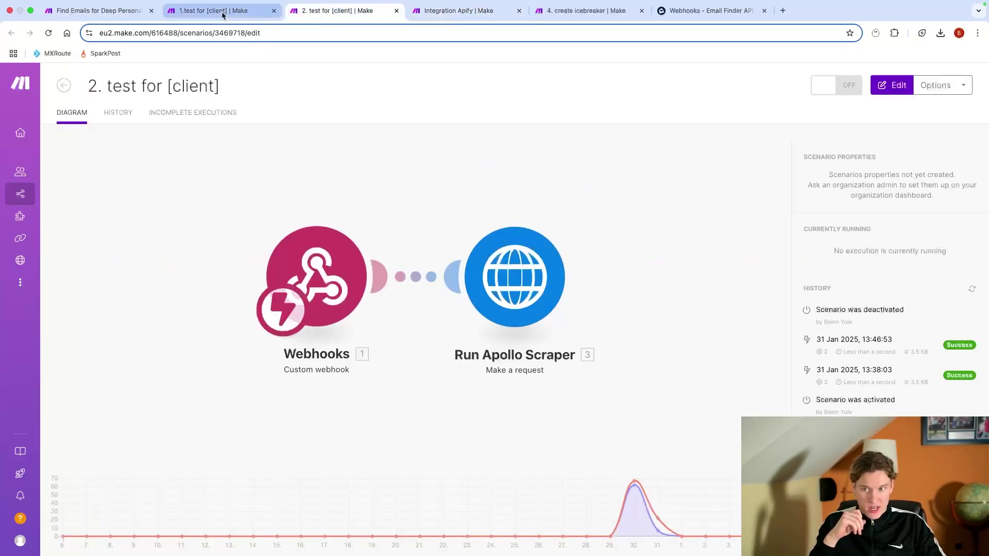
click(223, 11)
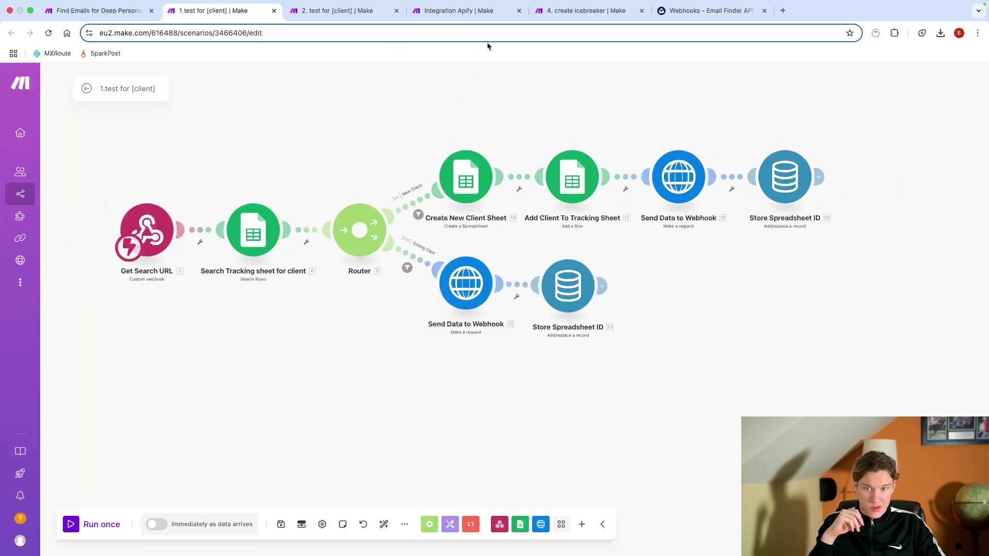
click(340, 10)
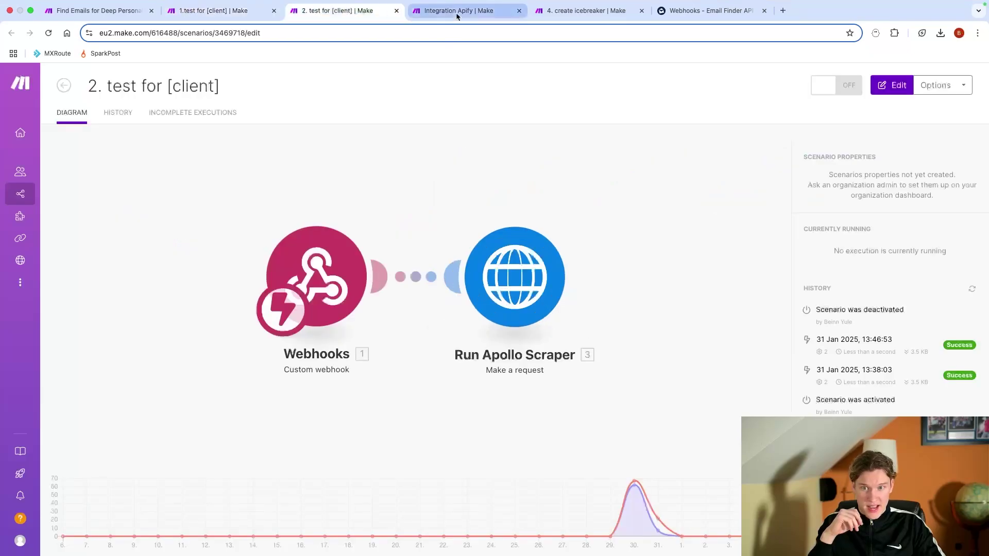
click(457, 13)
click(635, 177)
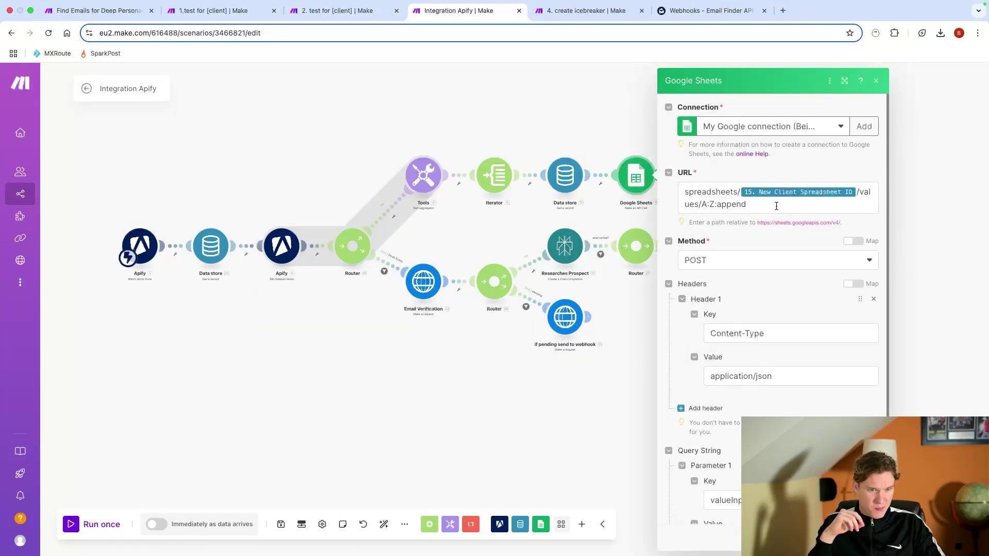
Step: Close the Google Sheets settings and compare 1.test, 2. test and Integration Apify scenarios
click(568, 93)
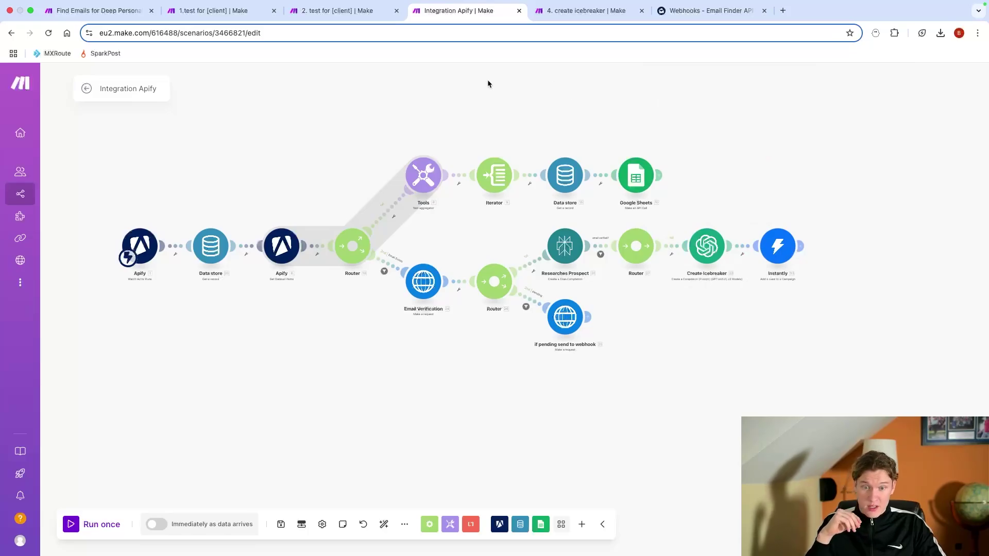
click(320, 12)
click(234, 13)
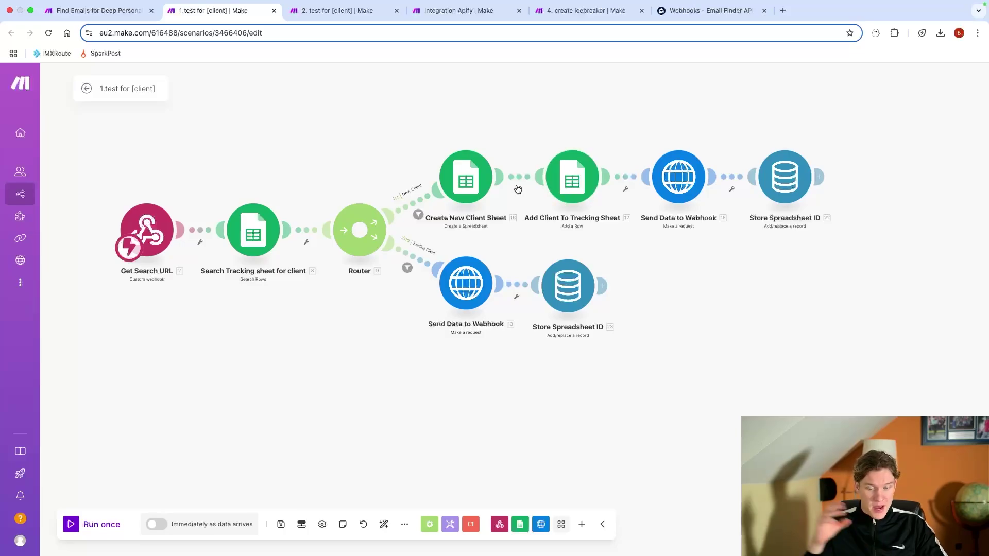
click(315, 13)
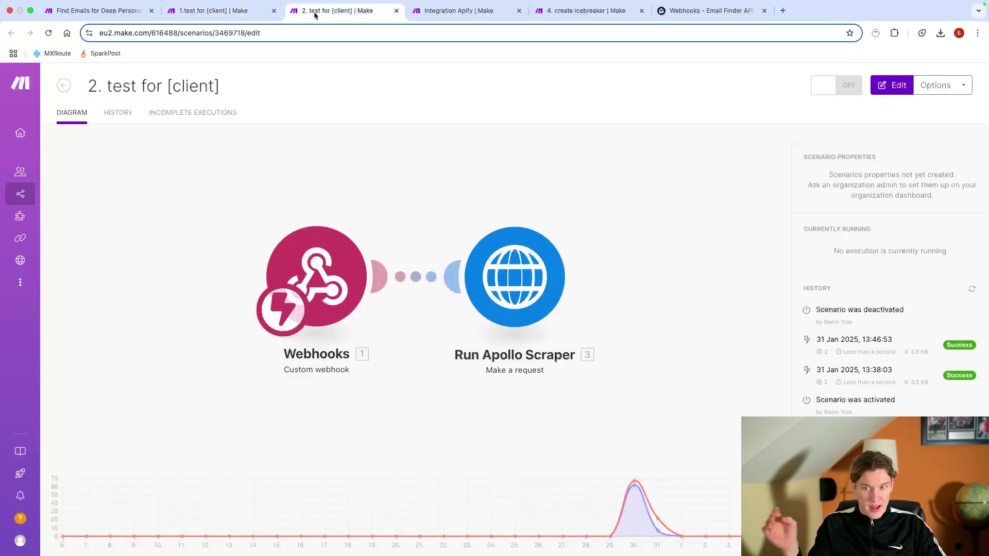
click(472, 11)
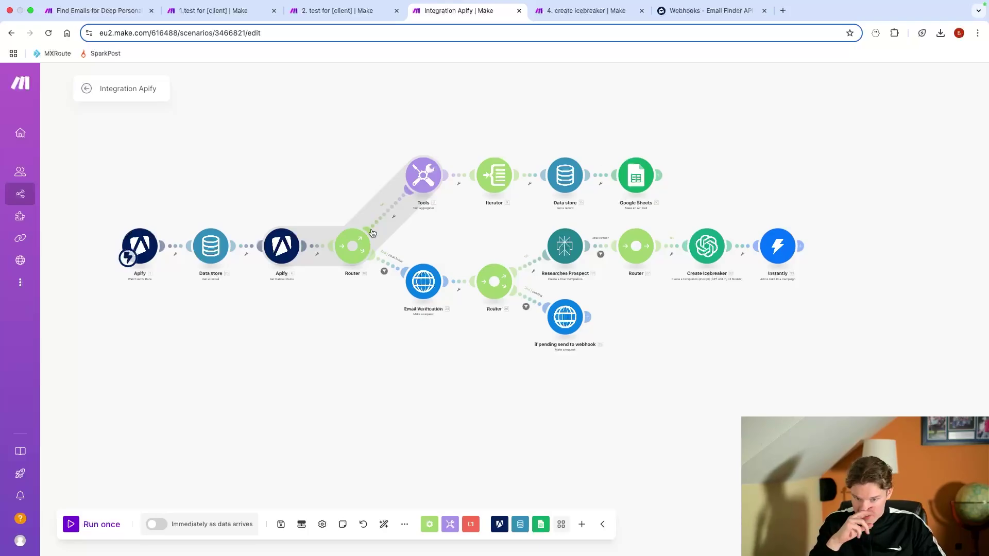
key(super+2)
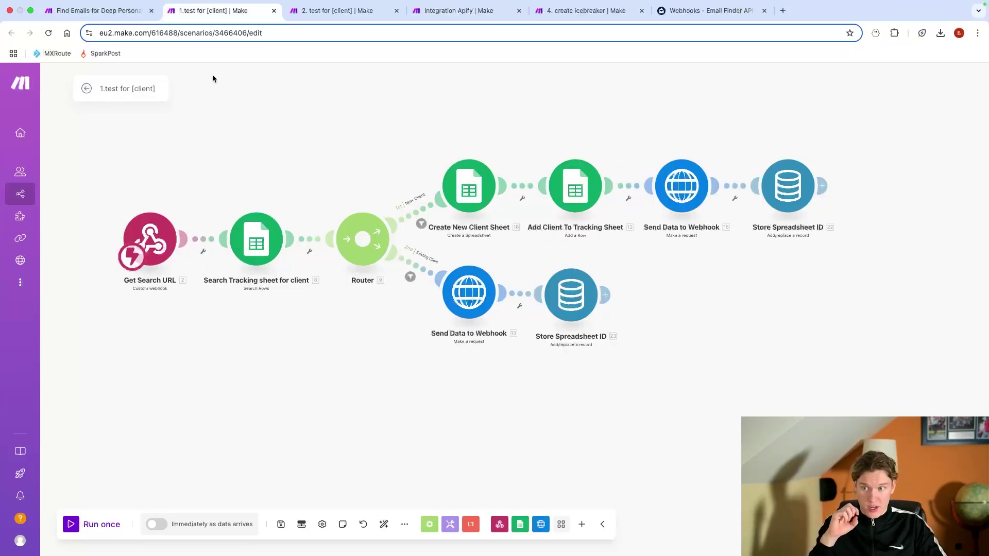
key(super+4)
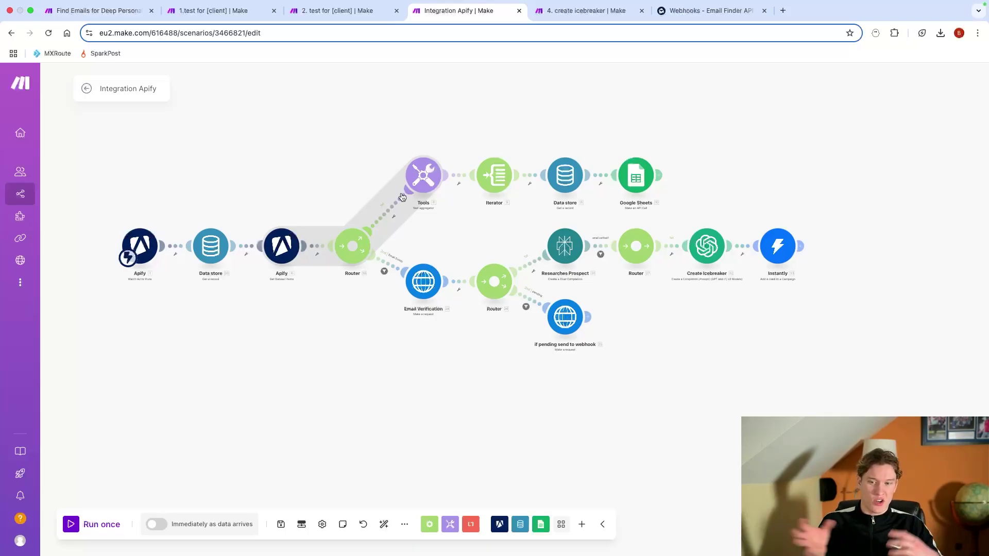
Step: Inspect Integration Apify's Instantly module against 1.test, then start a new empty scenario
click(224, 6)
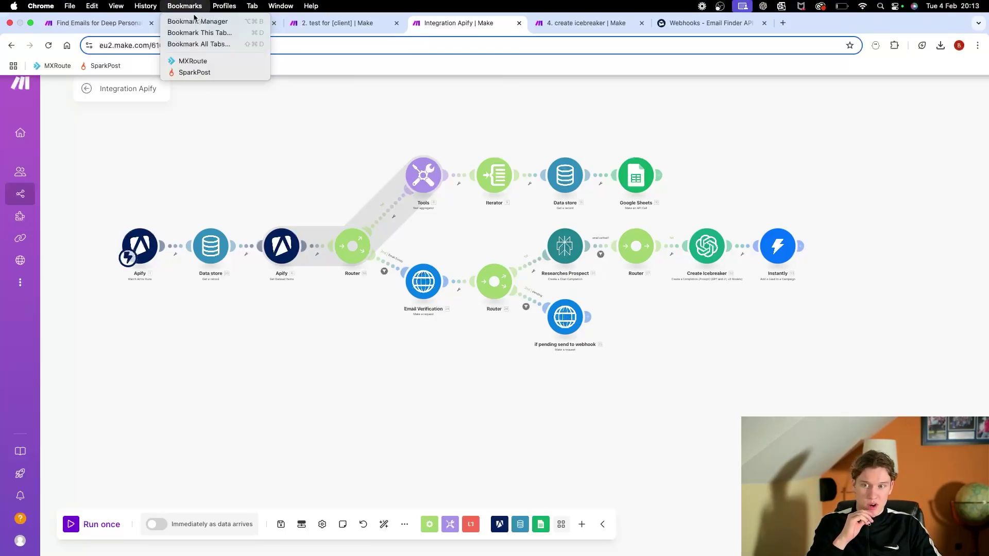
click(245, 24)
click(245, 25)
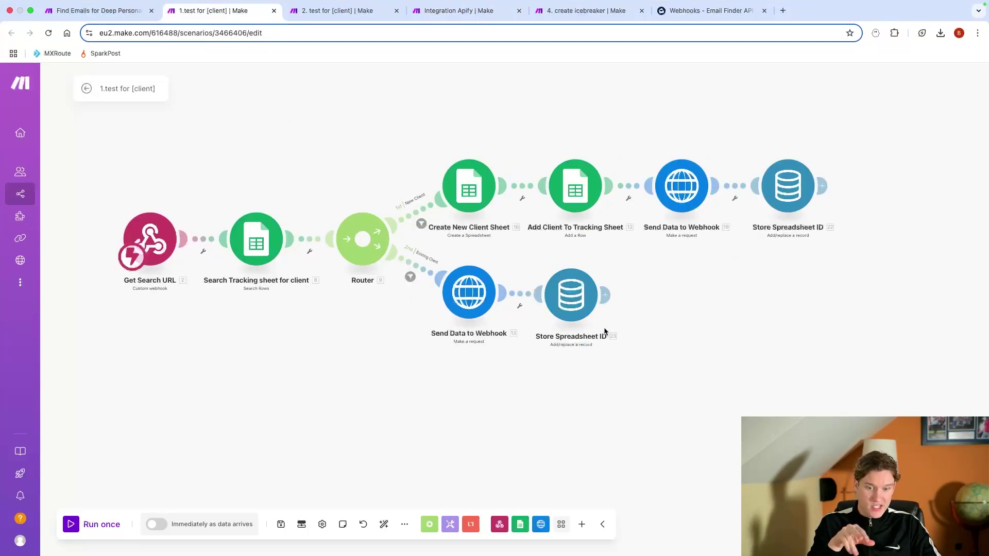
key(ctrl+Tab)
key(ctrl+Tab)
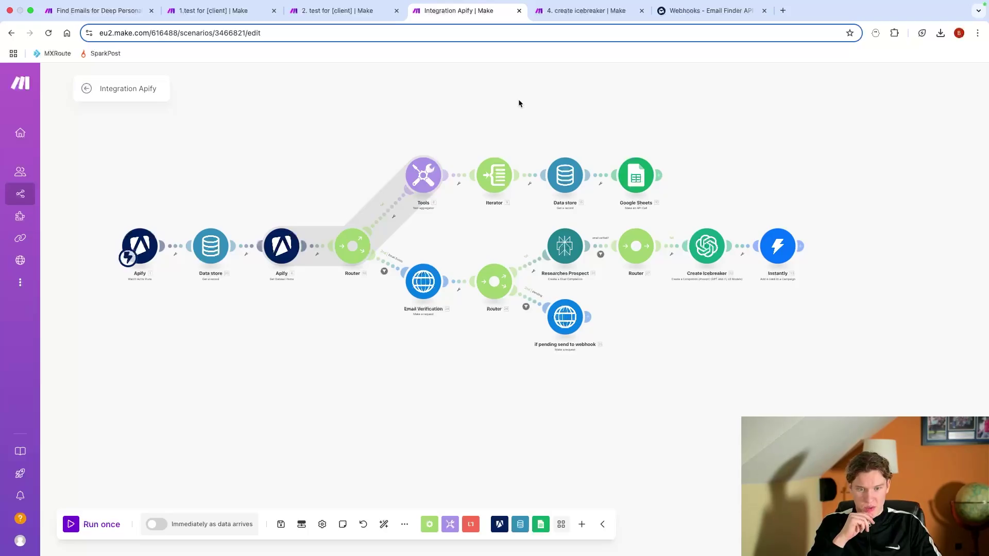
click(775, 252)
click(798, 315)
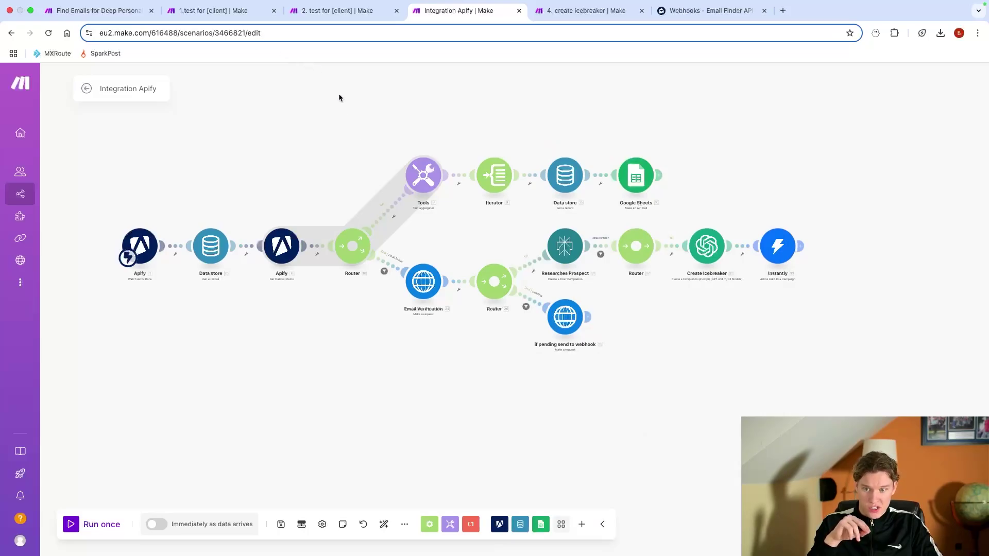
click(229, 12)
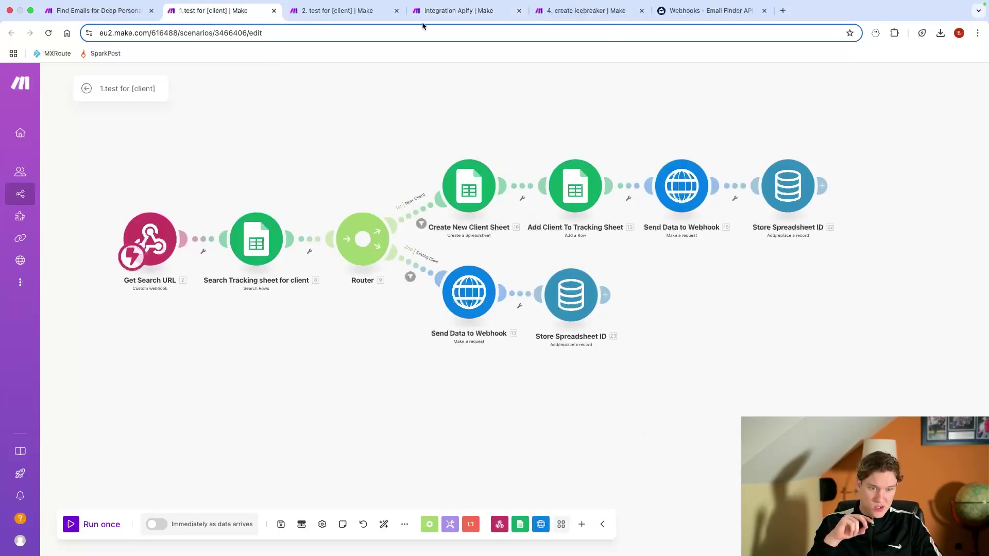
click(443, 11)
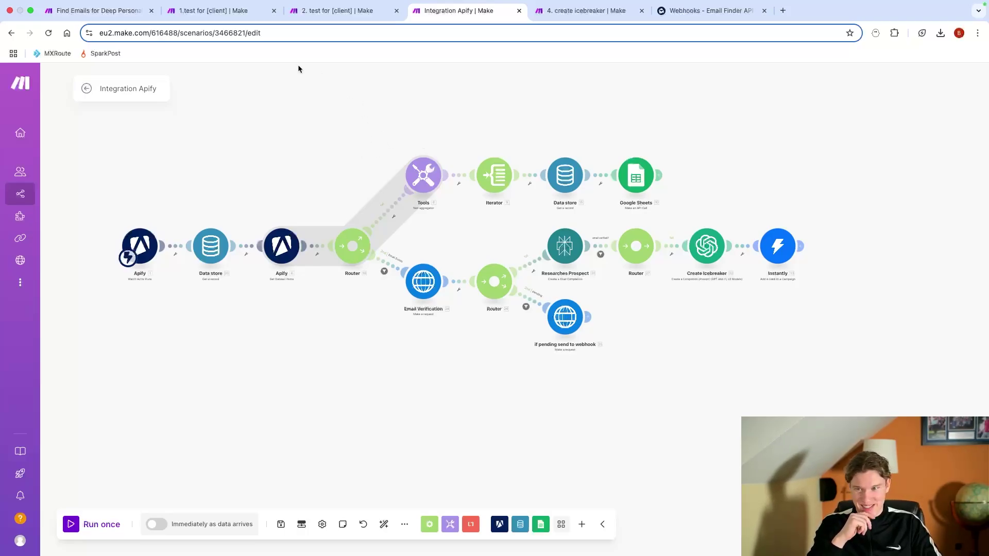
click(95, 12)
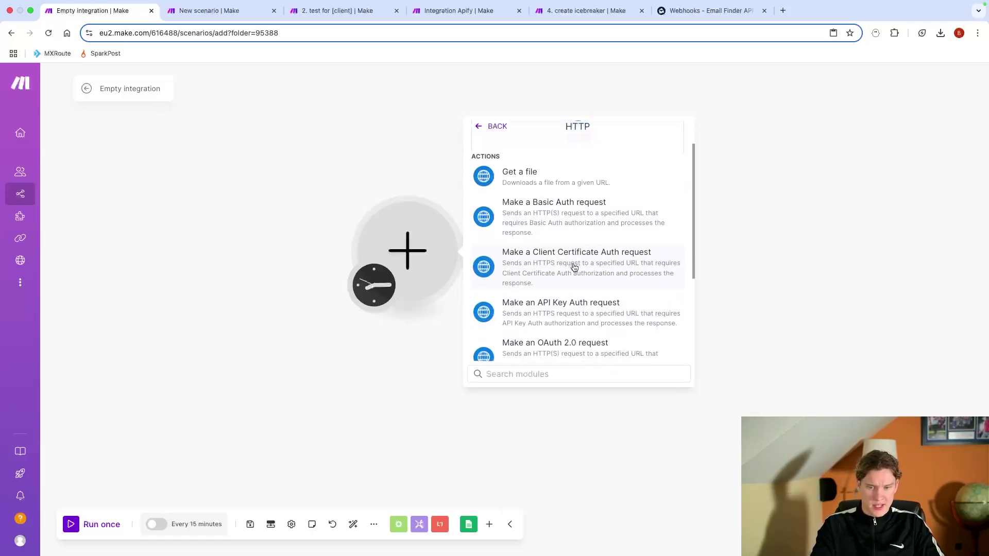
Step: Add HTTP Make a request as the first module and reopen its request settings
scroll(574, 267, down, 3)
click(545, 335)
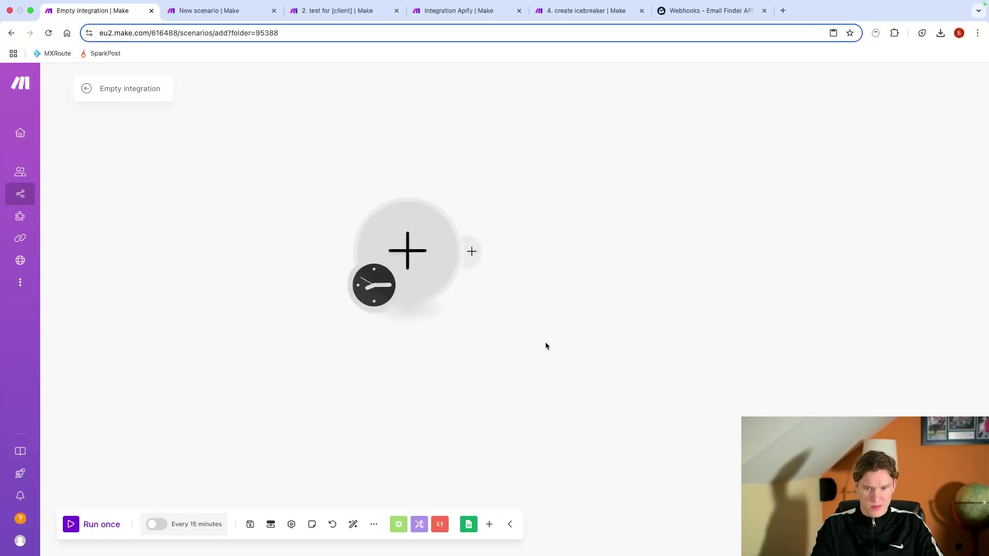
key(Escape)
click(539, 254)
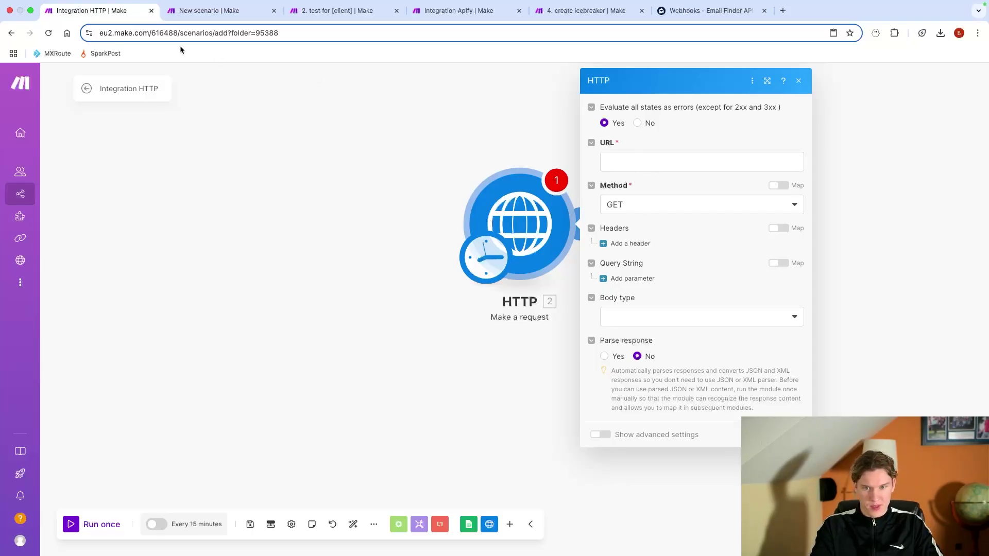
click(222, 11)
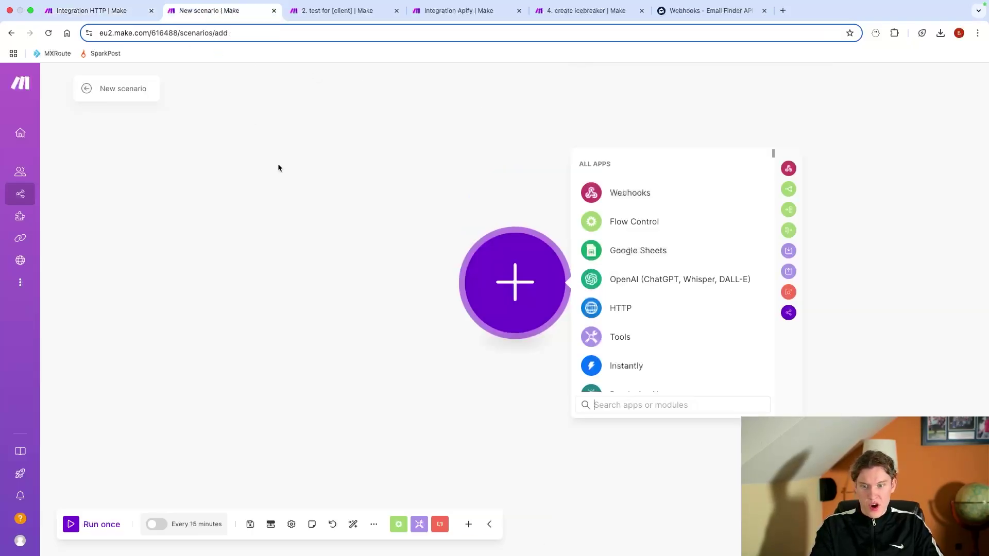
Step: Add a Custom webhook trigger with a new webhook named 'Youtube Splitting Scenarios video'
click(620, 188)
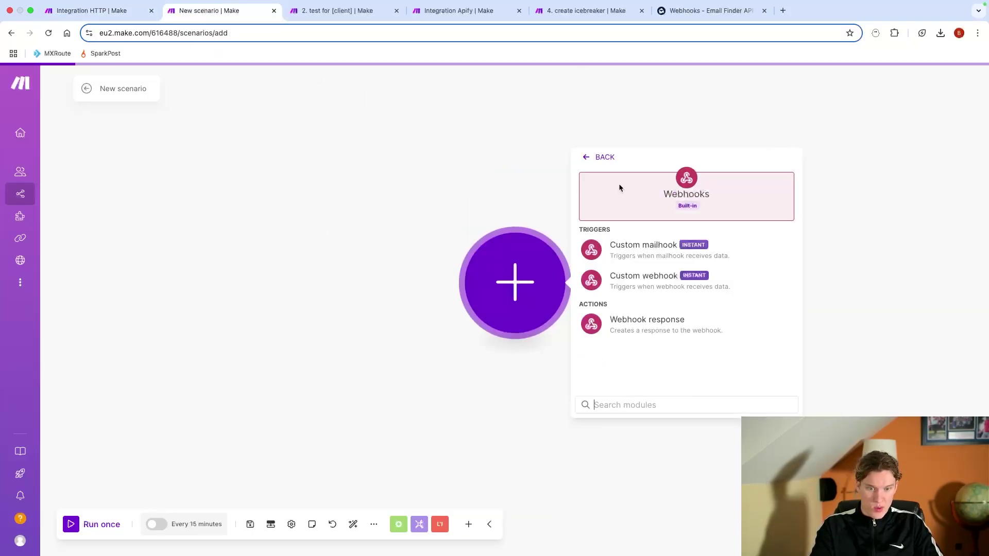
click(648, 289)
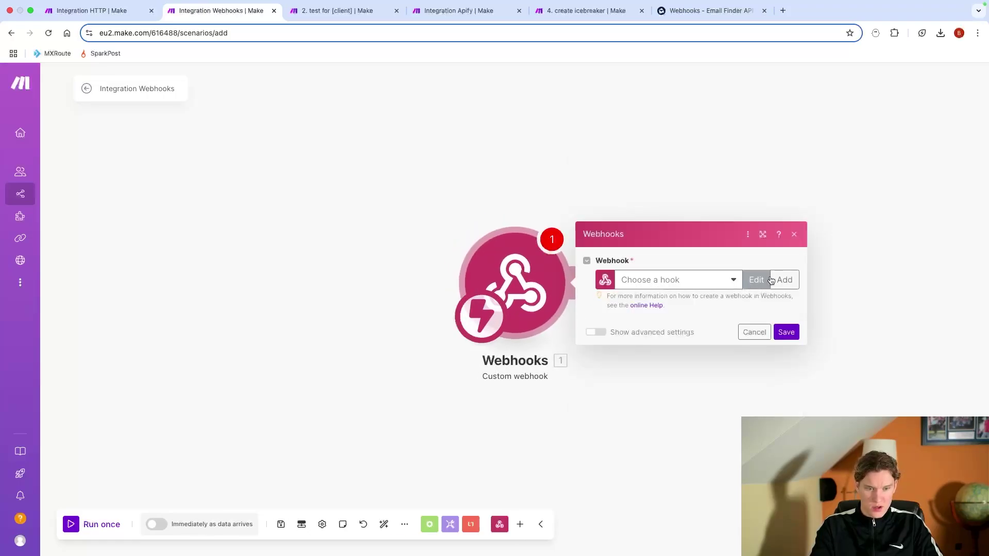
click(779, 279)
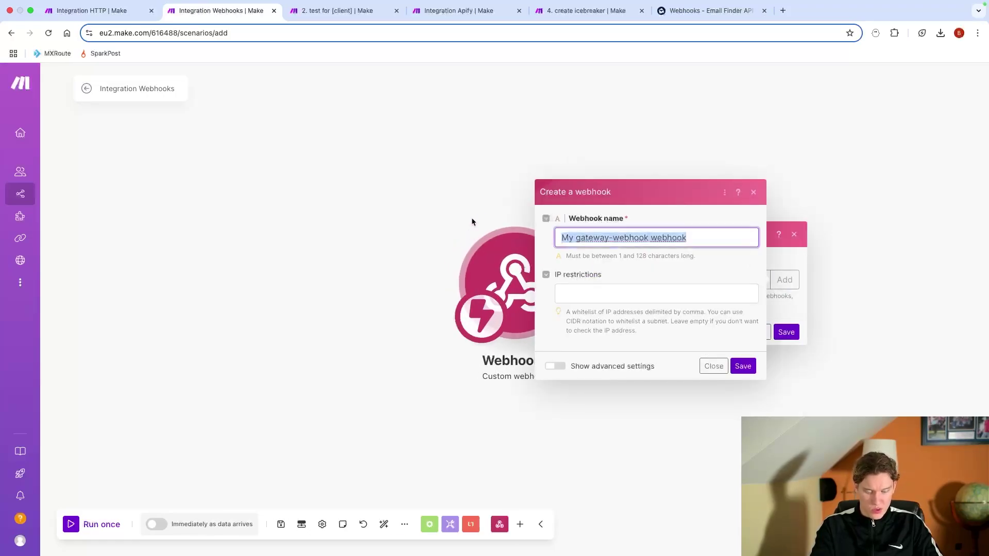
text(Youtube Splitting Scenarios video)
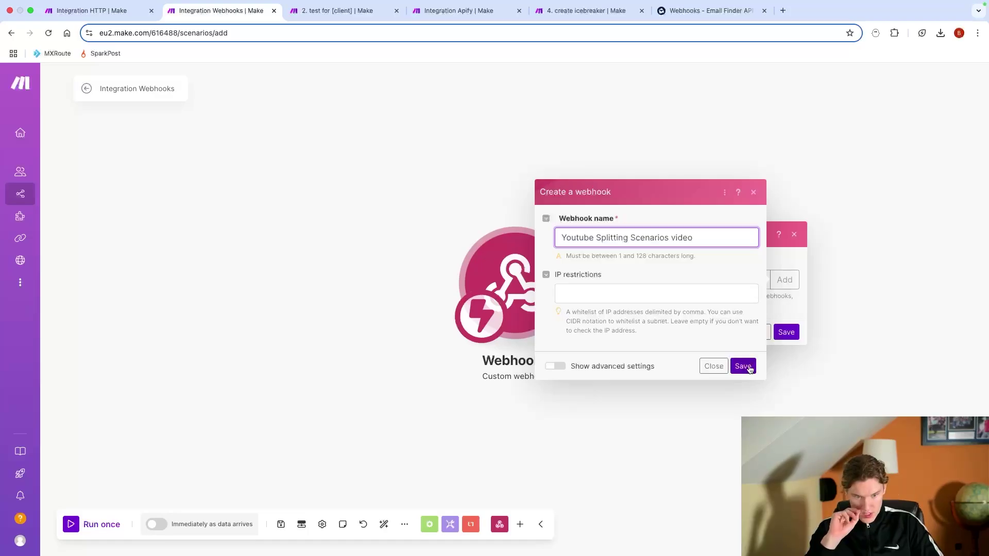
click(748, 367)
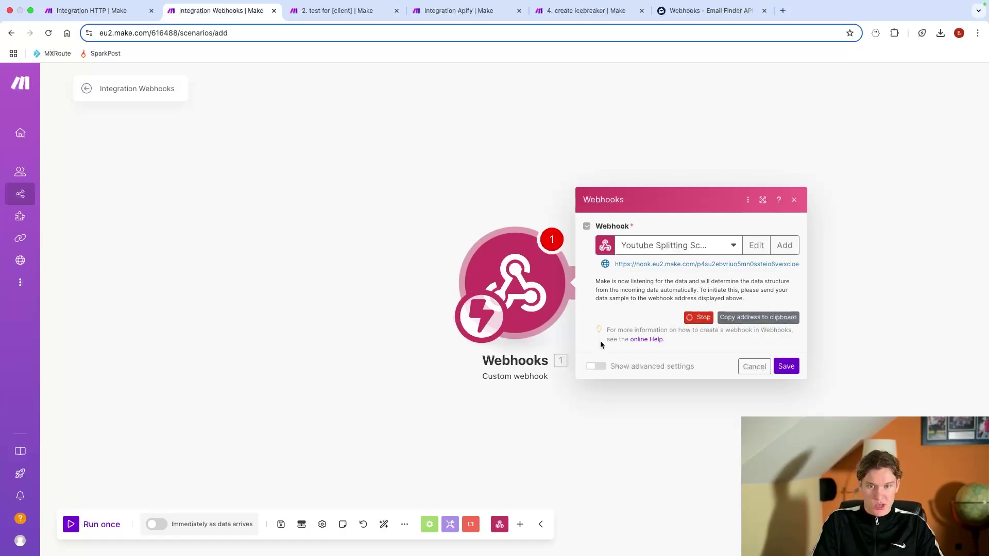
click(134, 10)
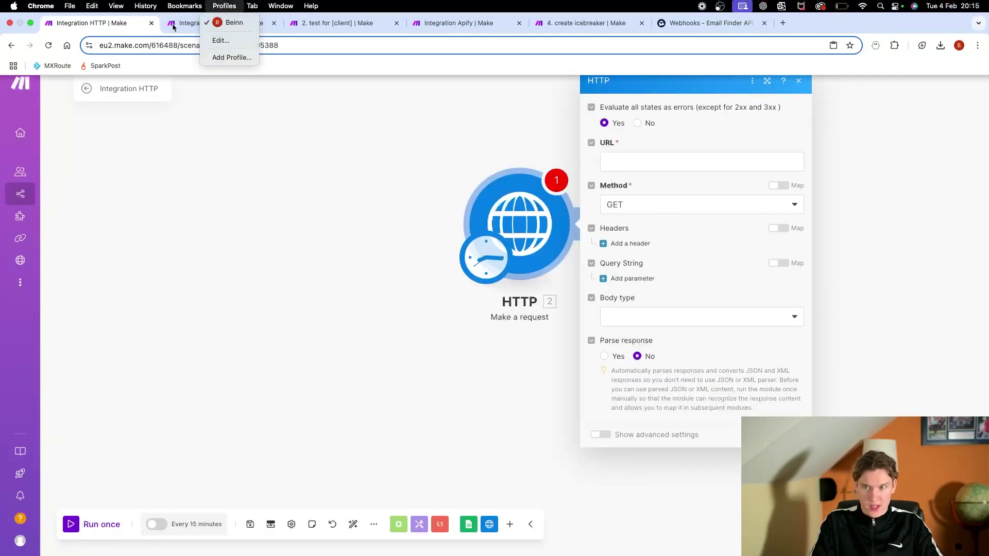
Step: Set the HTTP request to POST to the copied webhook address with a Raw JSON body
click(221, 10)
click(767, 318)
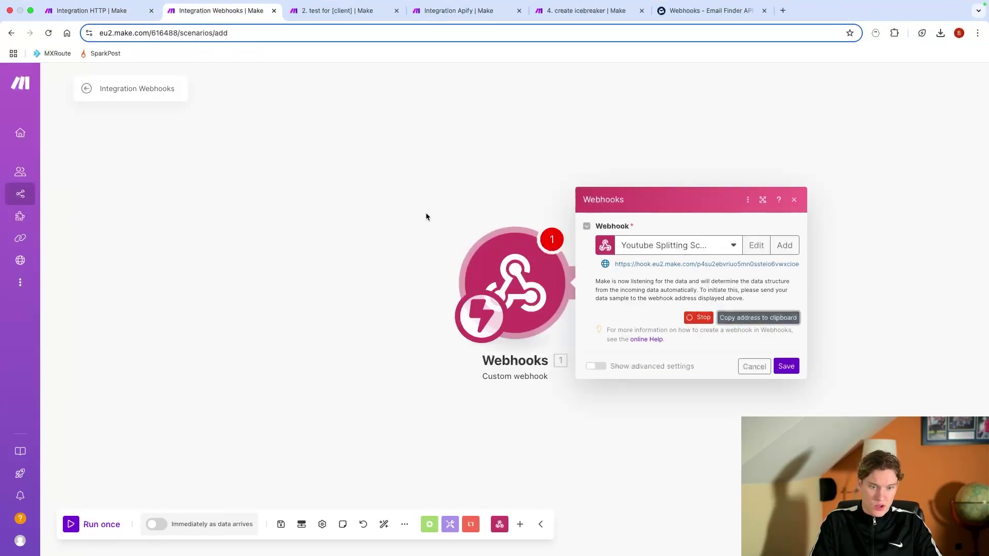
click(103, 11)
click(612, 160)
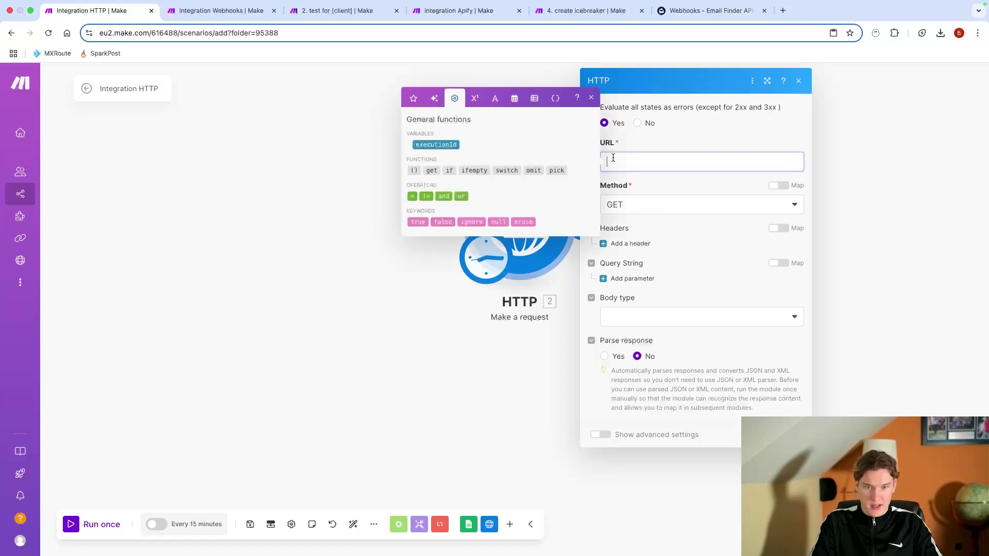
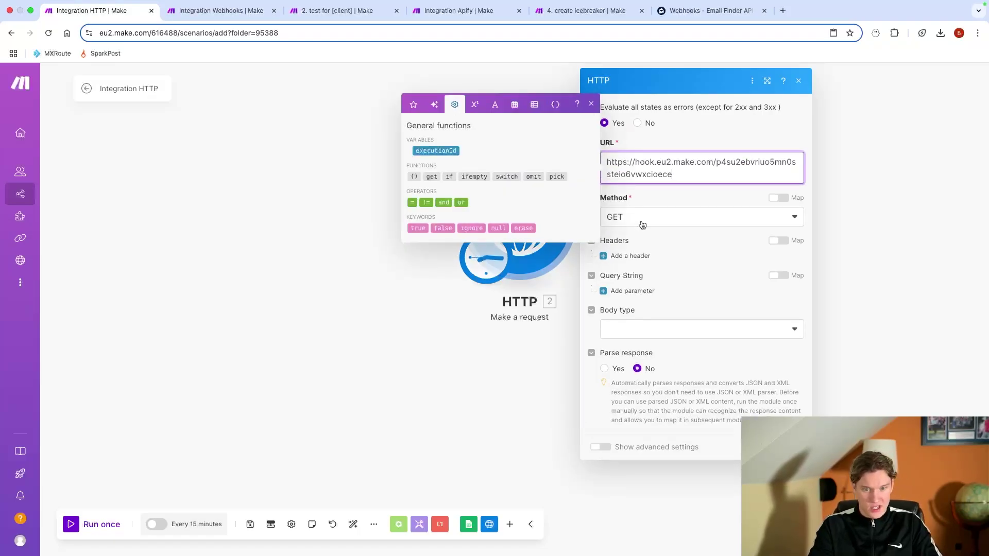
click(641, 224)
click(633, 269)
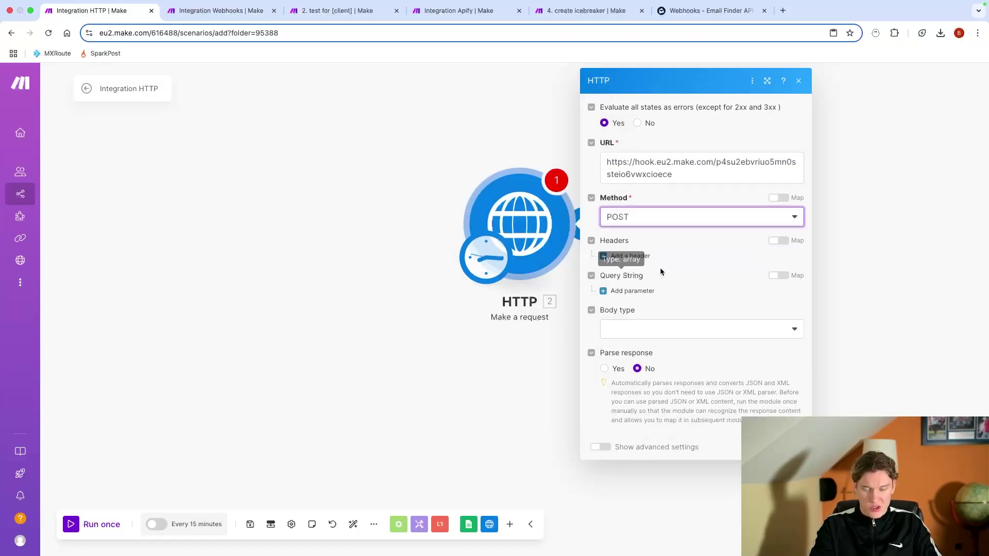
click(669, 329)
click(675, 365)
click(682, 371)
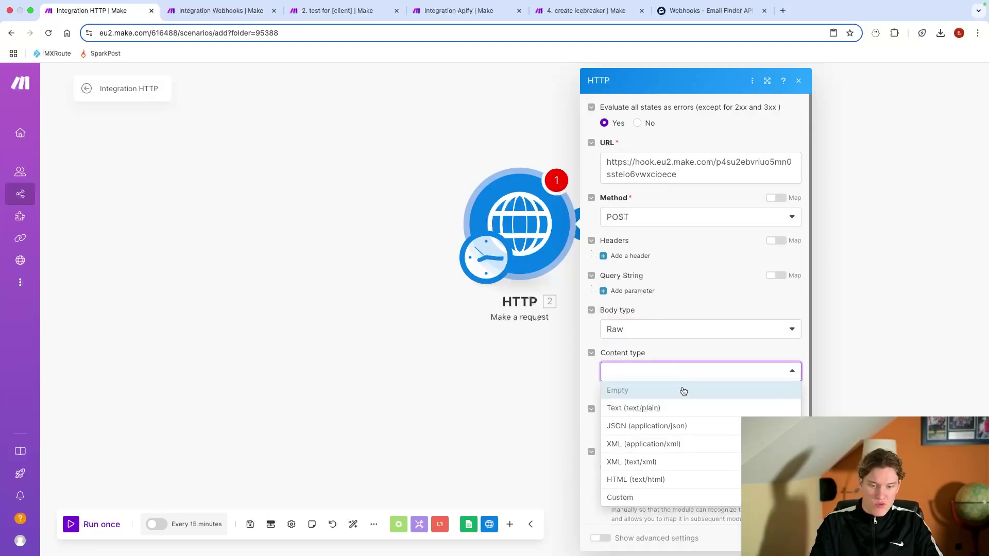
click(681, 427)
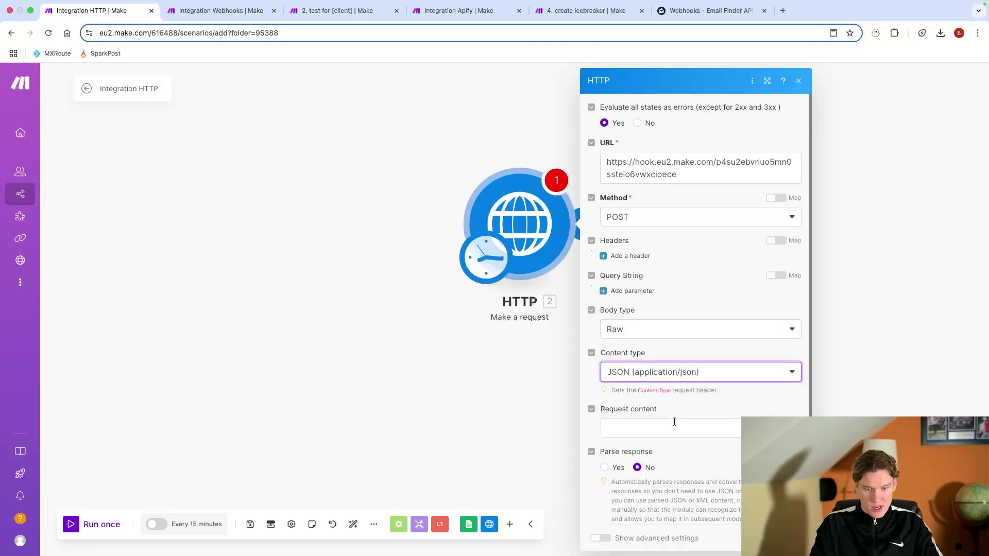
Step: Write the JSON body with an "email" key holding a sample address, then close the module
click(689, 420)
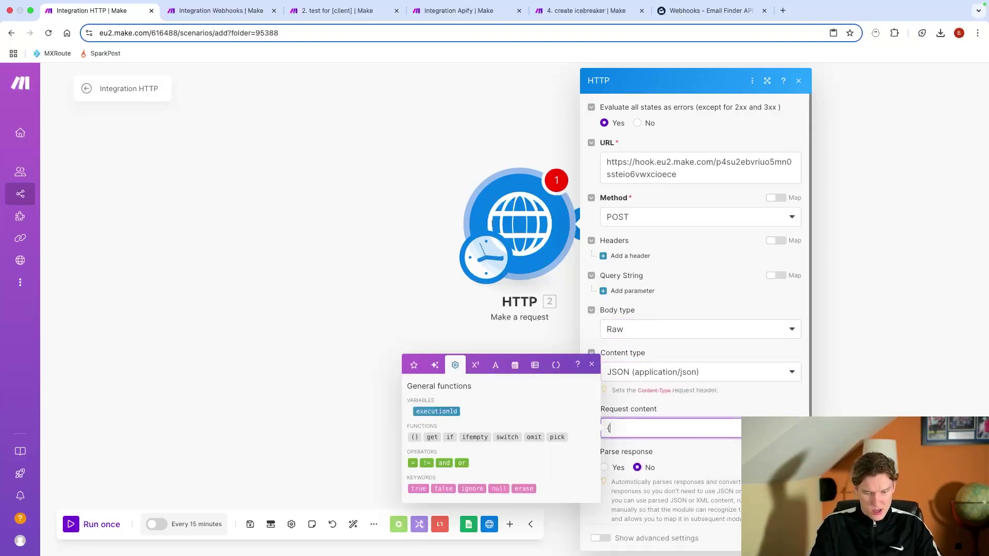
text({)
key(Return)
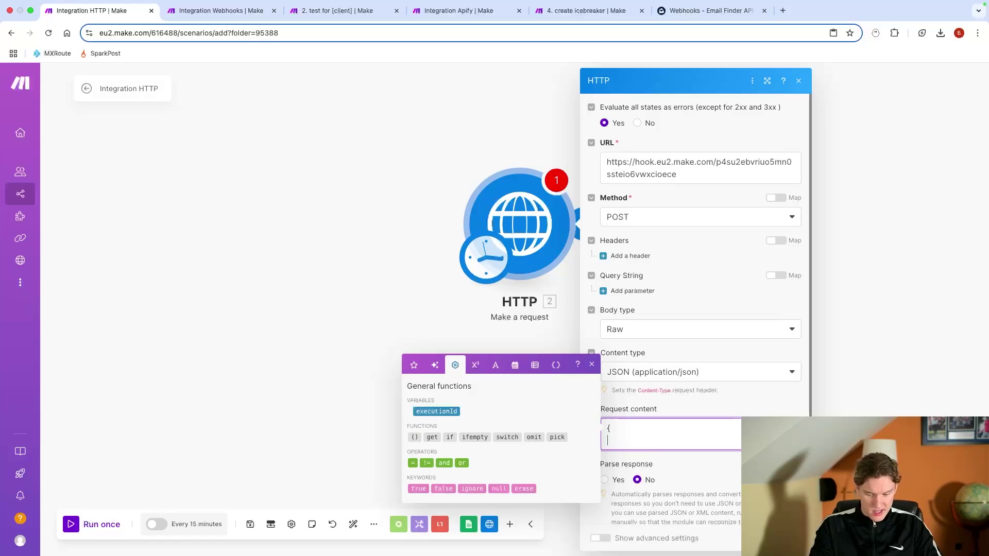
text("email":)
key(Return)
text(})
click(644, 440)
text(")
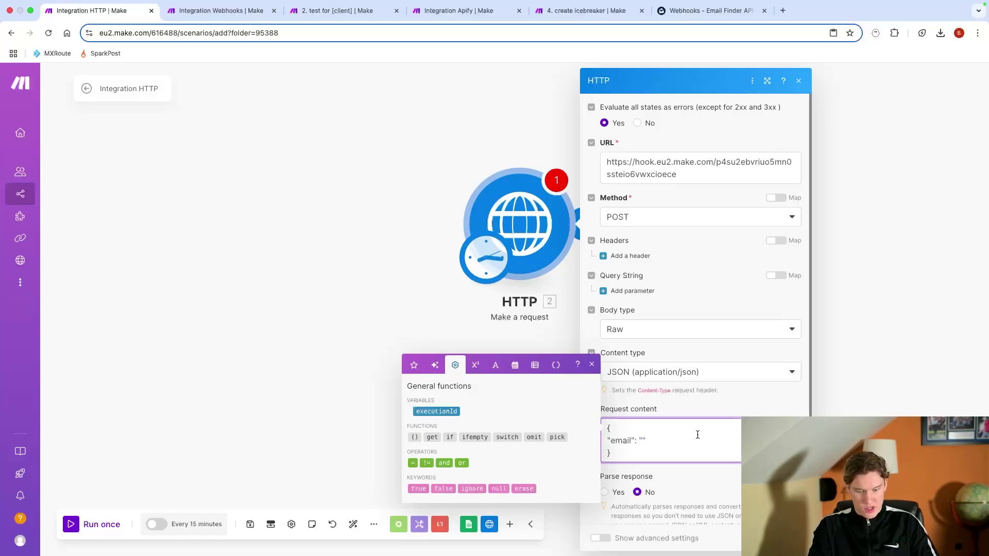
text(john.cena@ucantseeme.c)
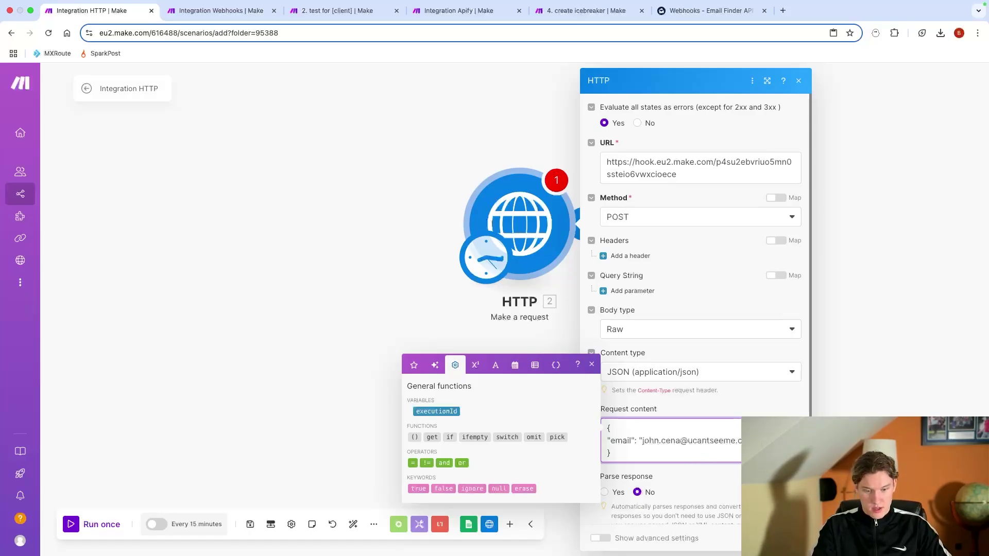
key(Escape)
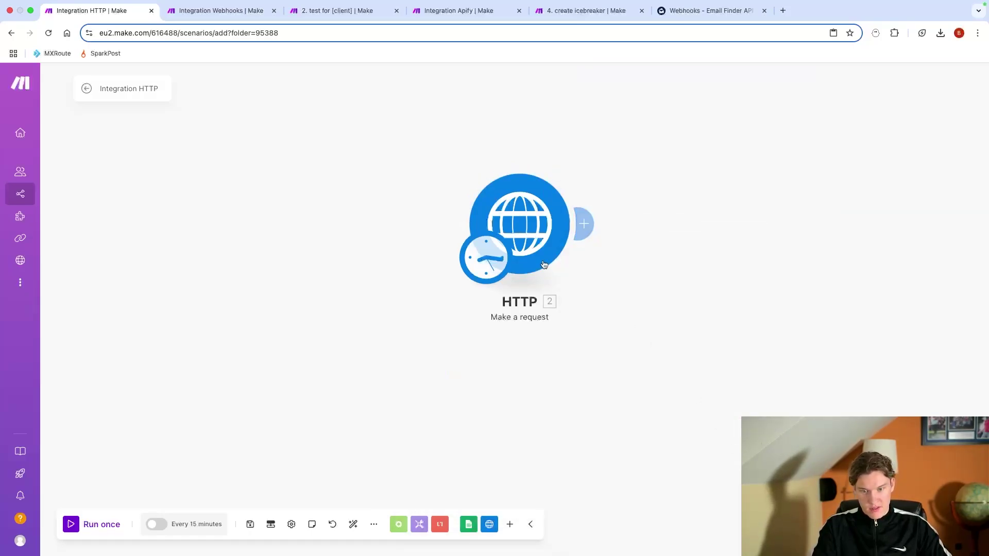
Step: Run the HTTP module once, save the webhook after its data structure is determined, and start listening
click(217, 10)
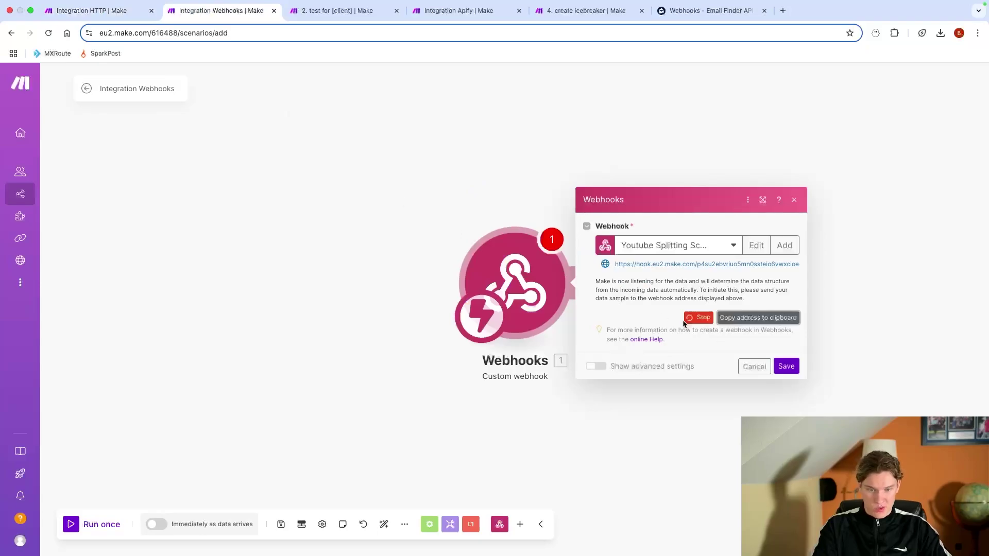
click(98, 10)
right_click(524, 227)
click(548, 258)
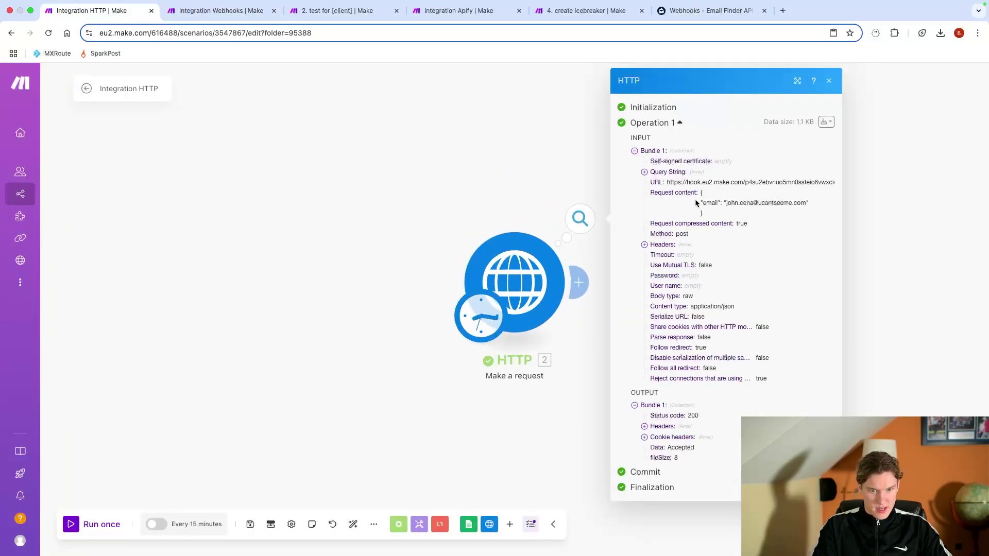
drag(700, 193, 736, 212)
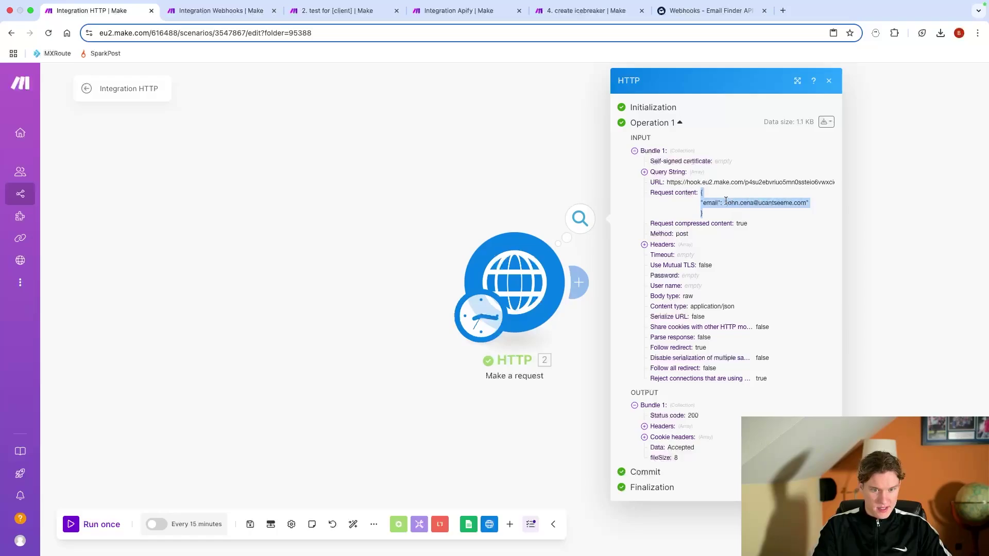
click(222, 10)
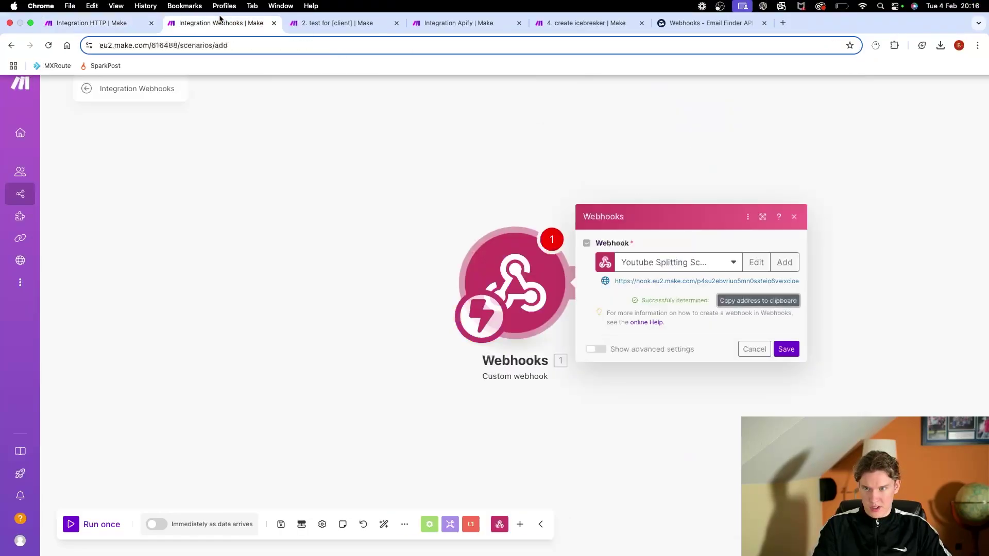
click(793, 353)
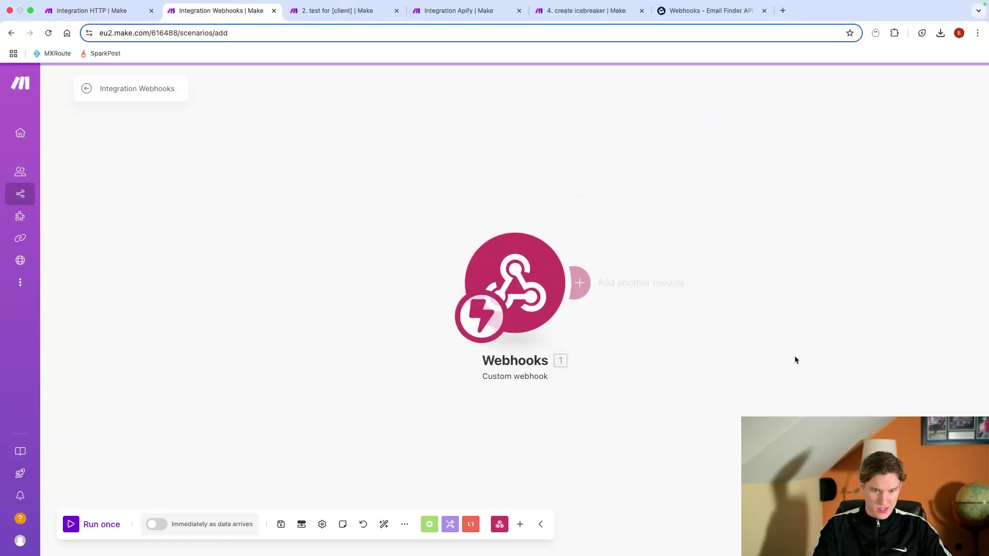
click(110, 529)
Step: Resend the HTTP request and check that the webhook's output bundle holds the email value
click(121, 11)
right_click(555, 357)
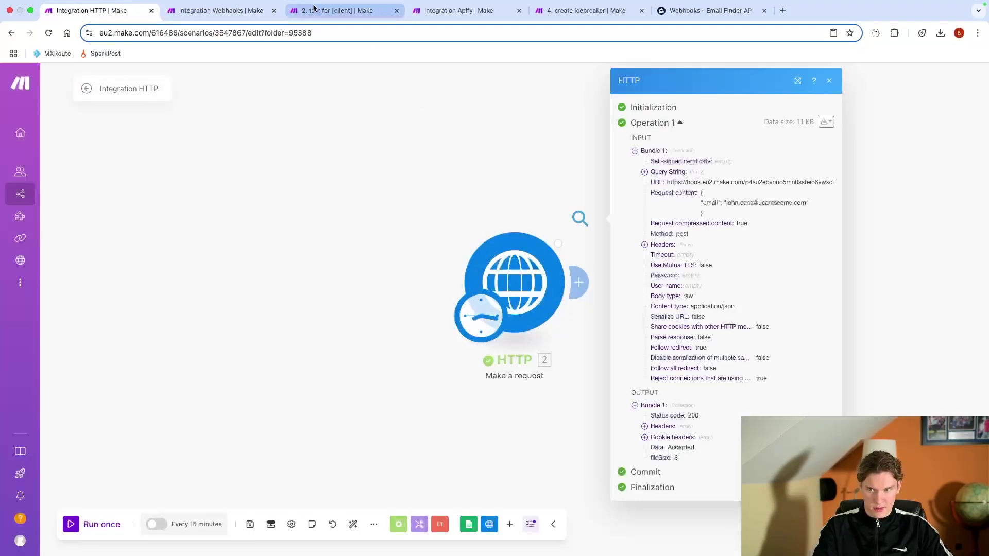
click(222, 10)
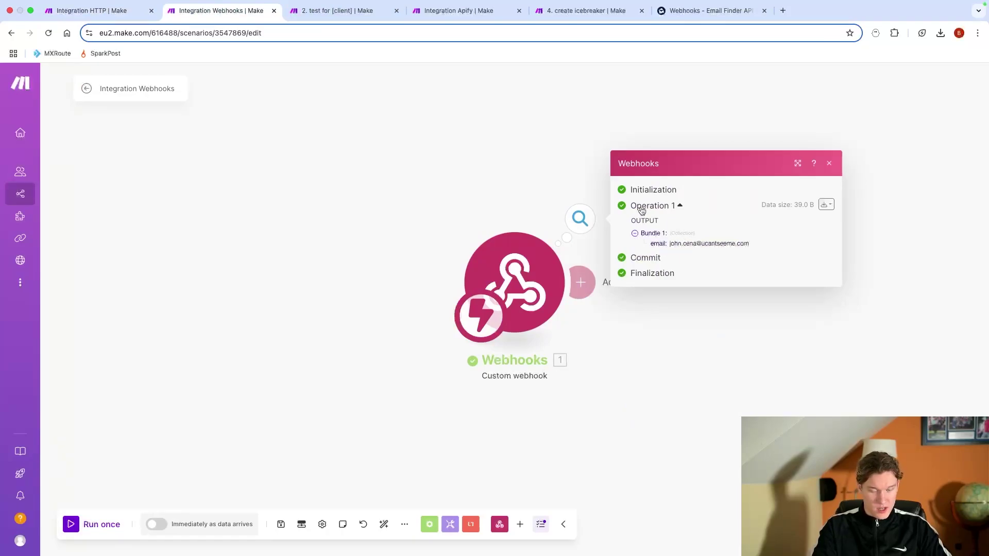
scroll(532, 264, right, 3)
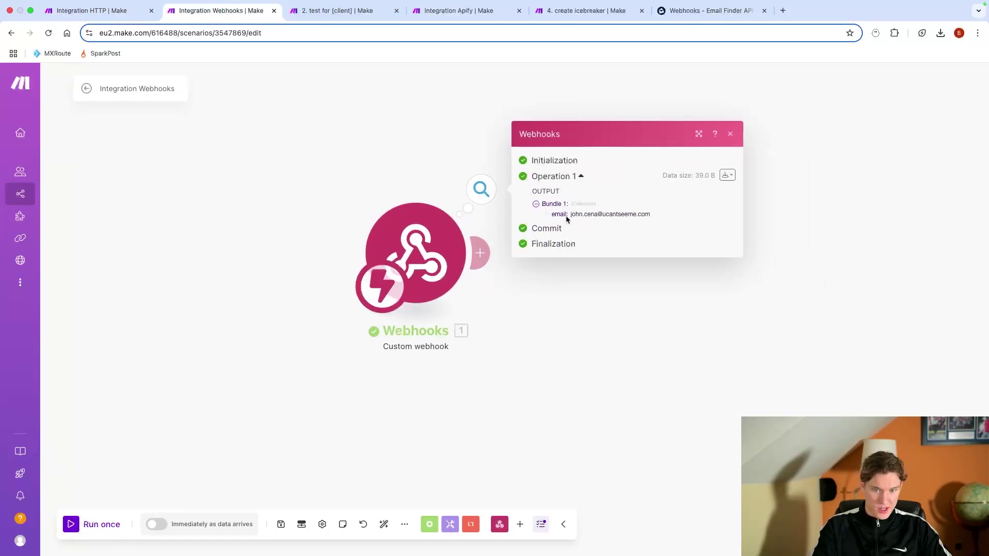
drag(585, 215, 596, 236)
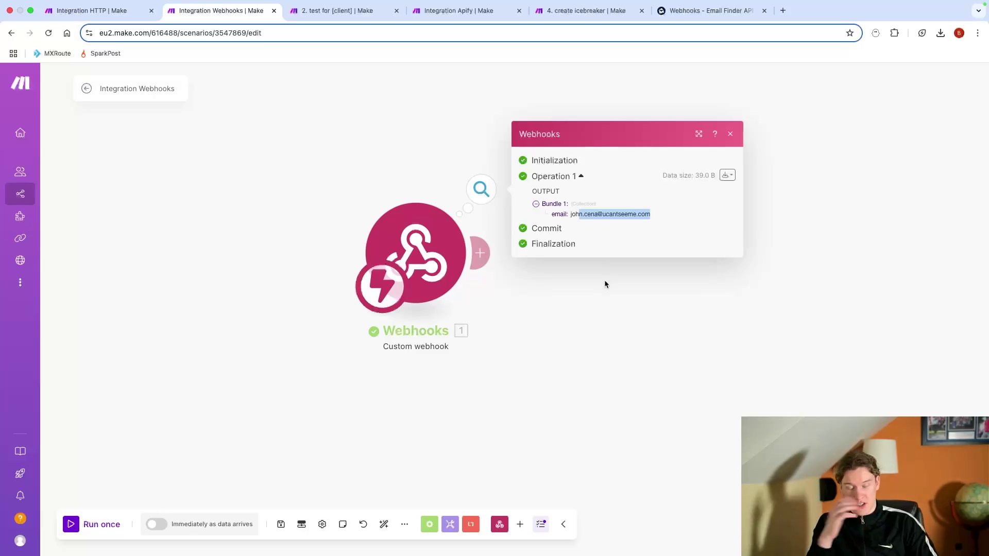
click(628, 342)
scroll(634, 305, down, 2)
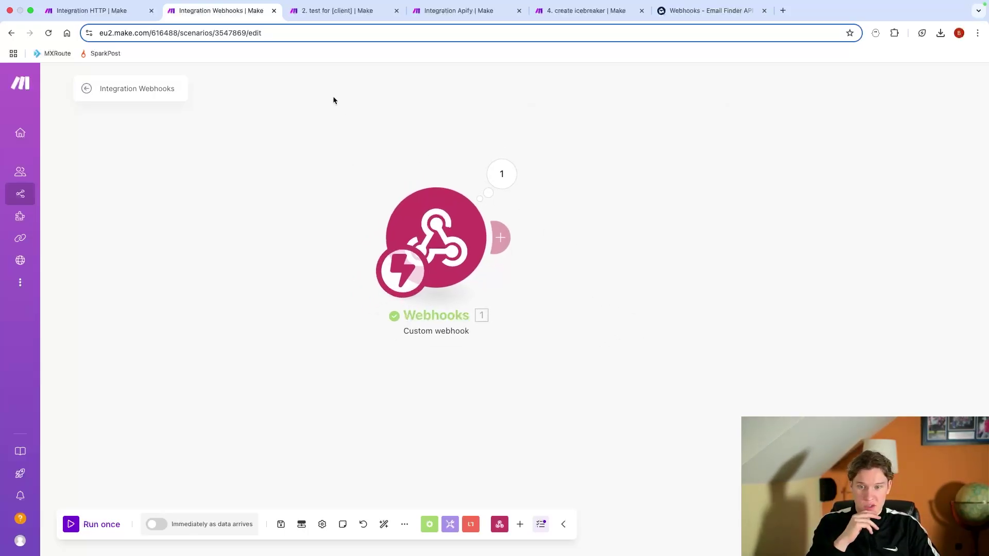
Step: Open the HTTP module's settings and delete the sample email value from the request body
click(100, 11)
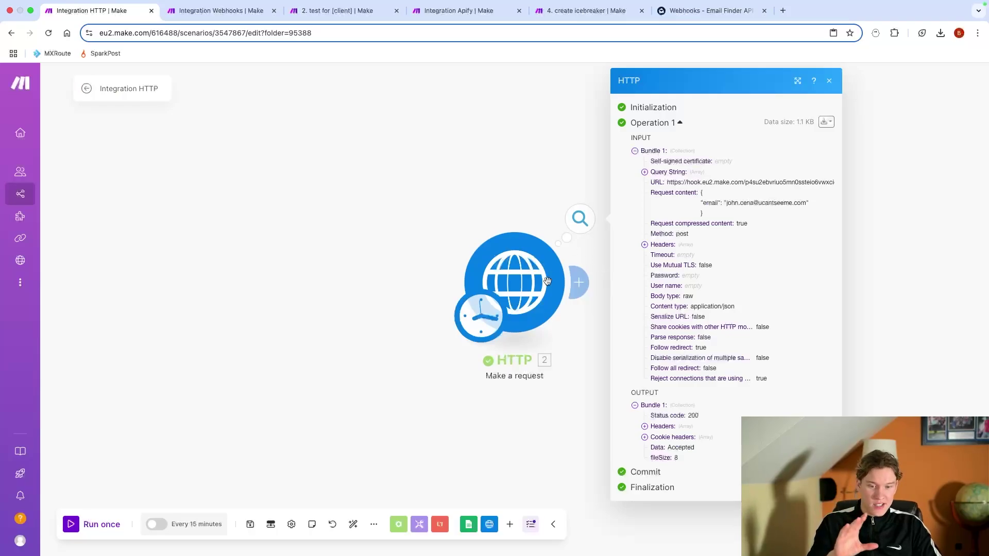
click(527, 200)
click(519, 295)
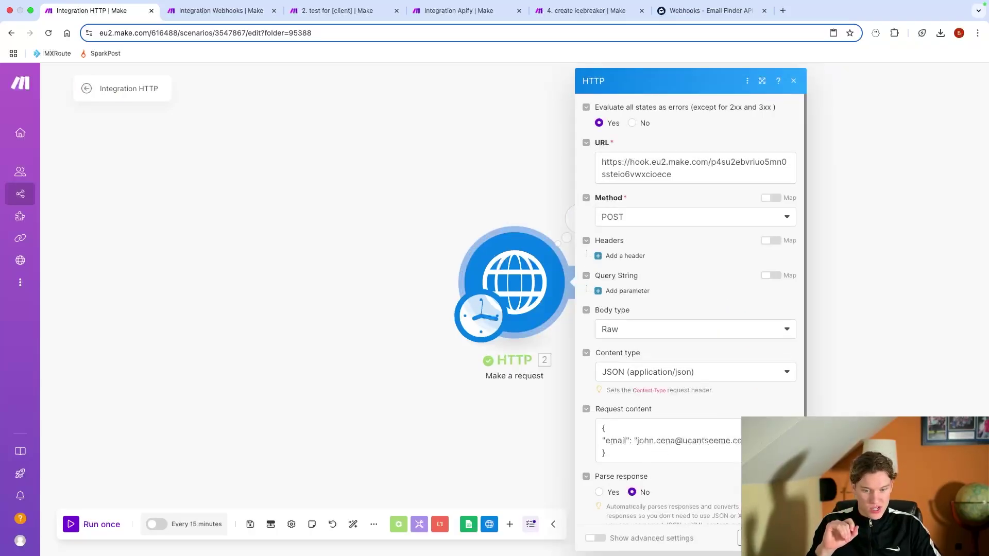
drag(762, 440, 635, 439)
key(BackSpace)
text(,)
key(Return)
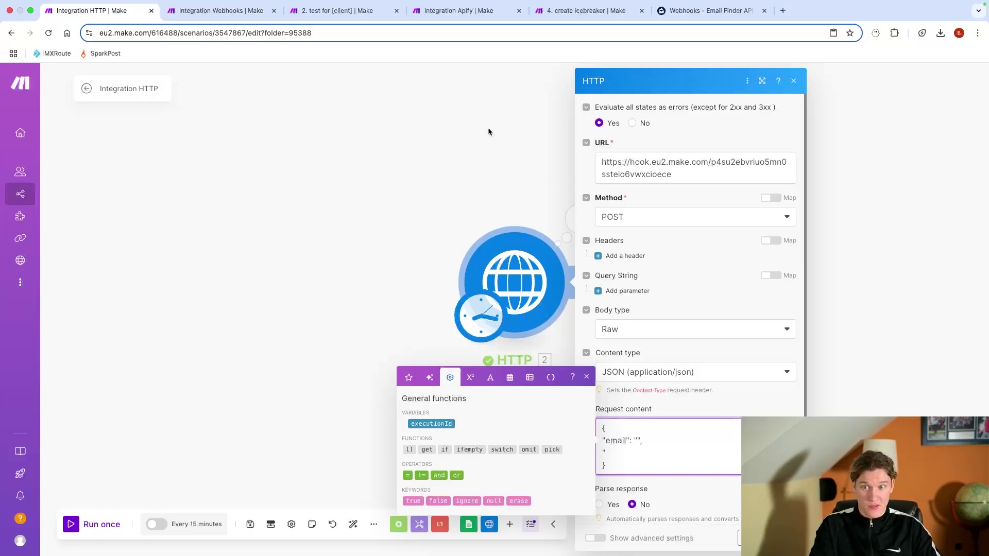
Step: Add "phone_number" and "company_name" fields to the Request content JSON
click(221, 11)
click(98, 8)
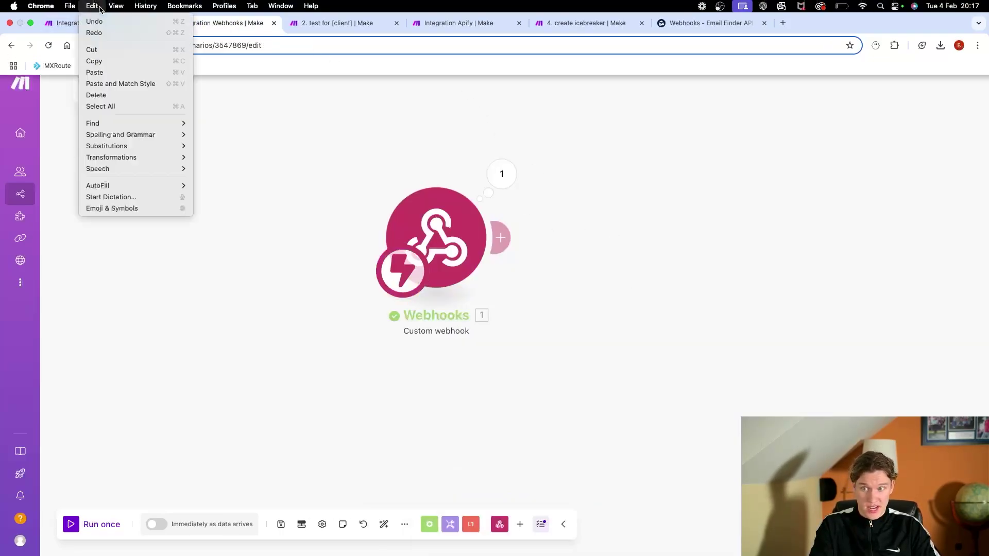
click(65, 22)
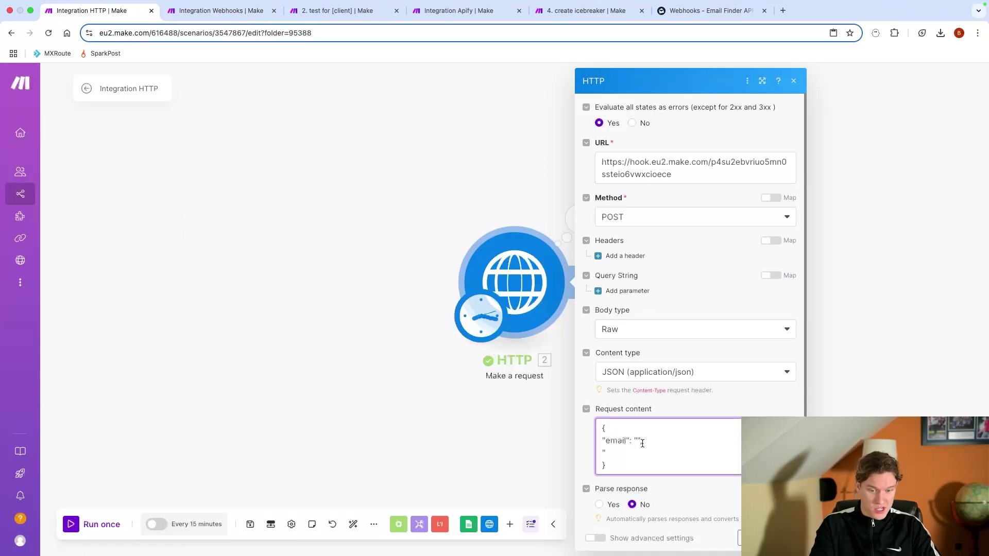
text(phone numb)
text(er": "",)
key(Return)
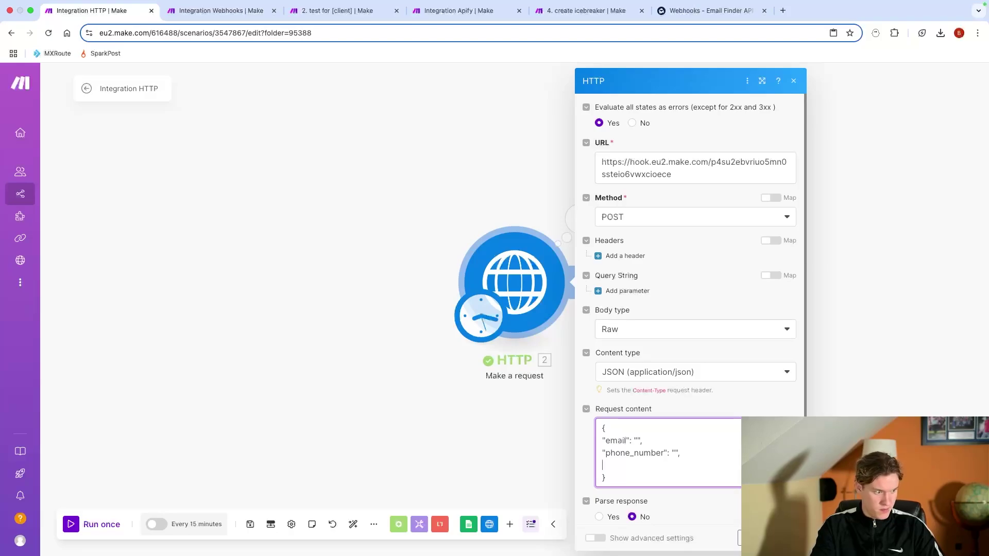
text("comapn)
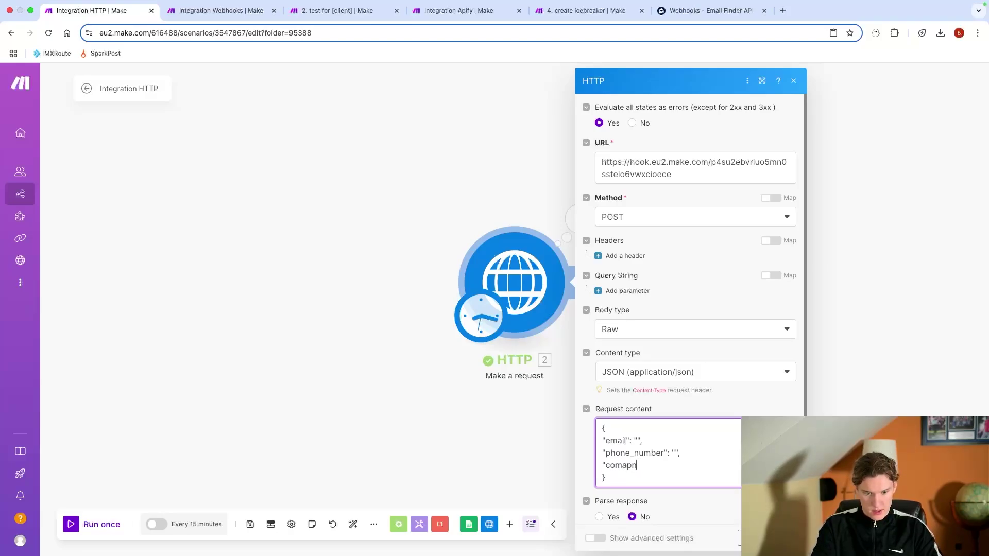
key(BackSpace)
key(BackSpace)
key(BackSpace)
text(pany_name")
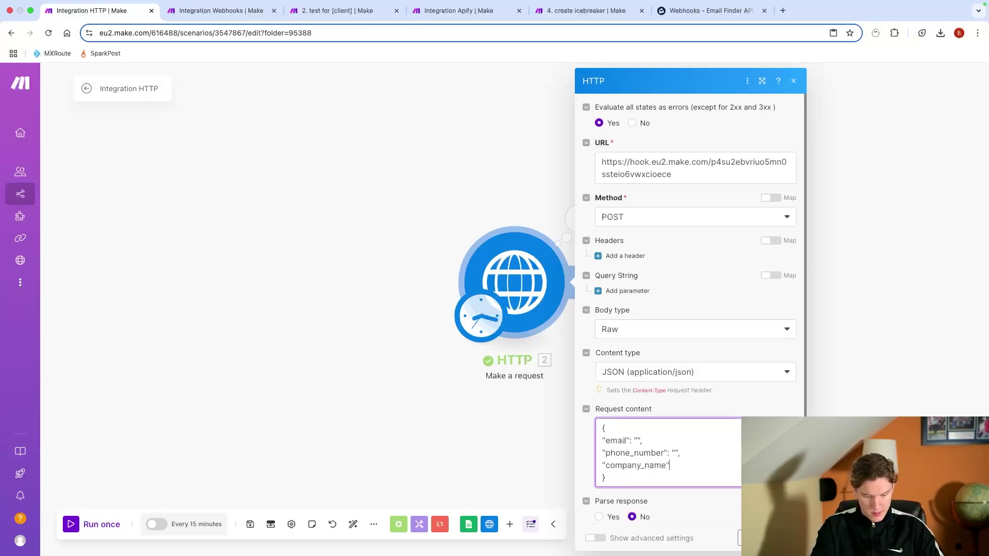
text(: "")
Step: Fill in a phone number value and set company_name to WWE
click(678, 451)
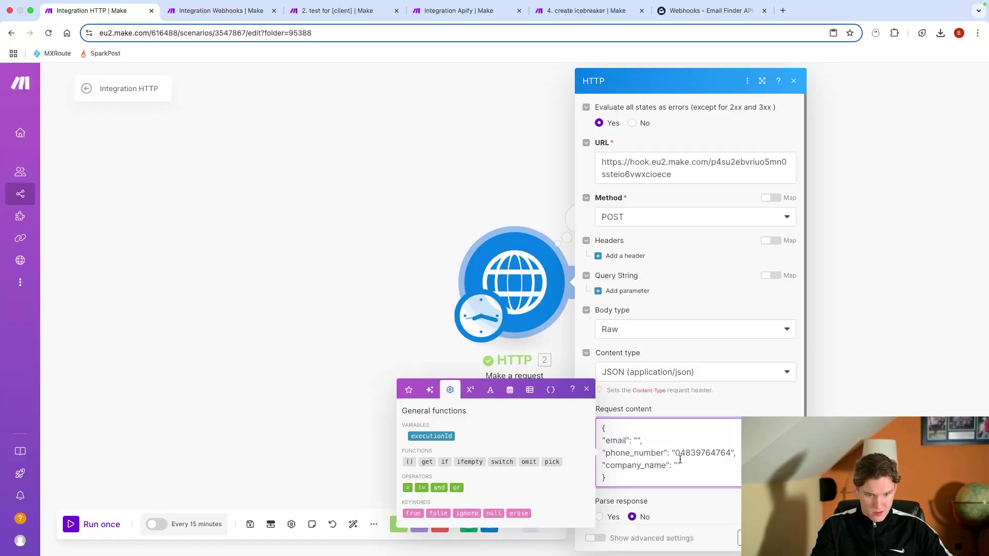
text(WWE)
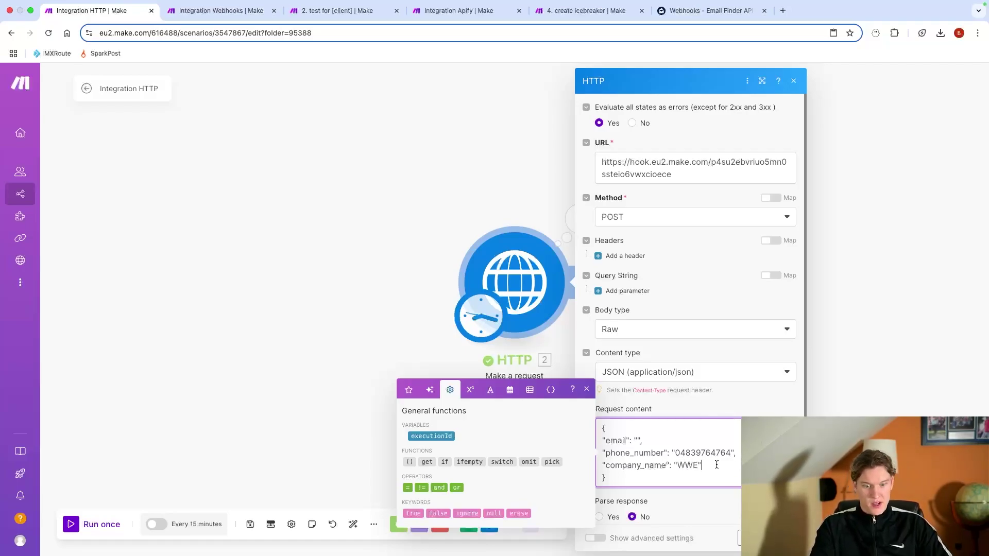
drag(601, 466, 700, 484)
click(707, 469)
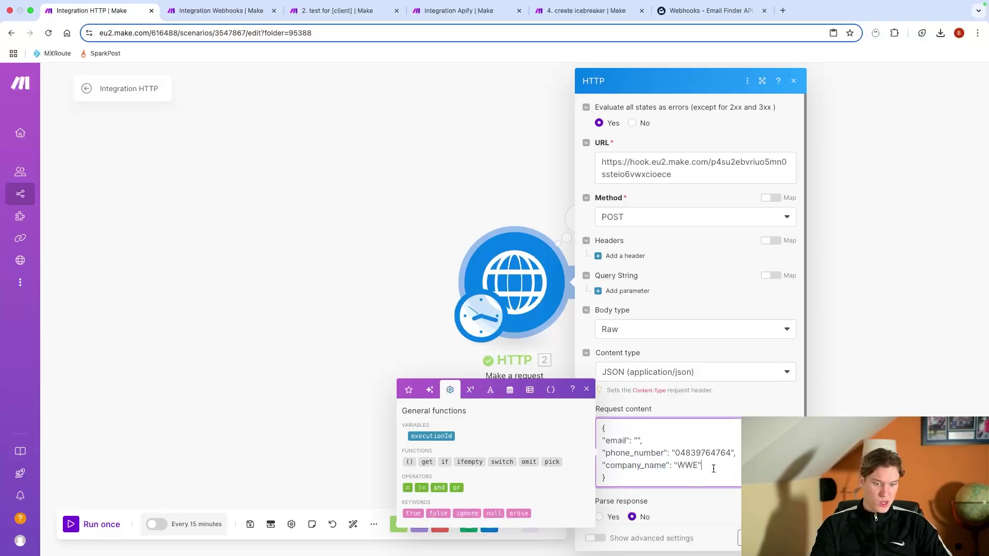
text(,)
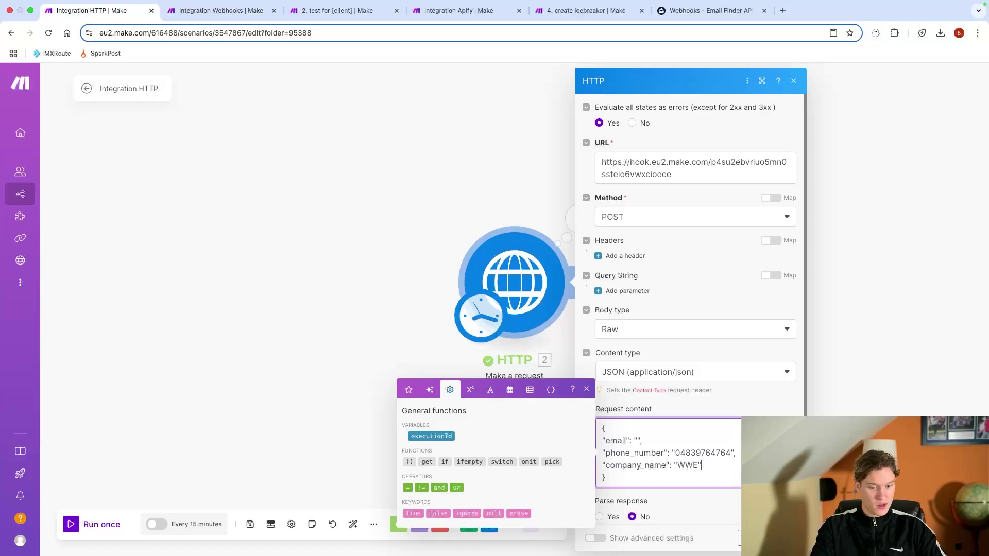
key(ctrl+Tab)
Step: Start the Webhooks scenario listening, then run the HTTP module to send the new body
click(120, 528)
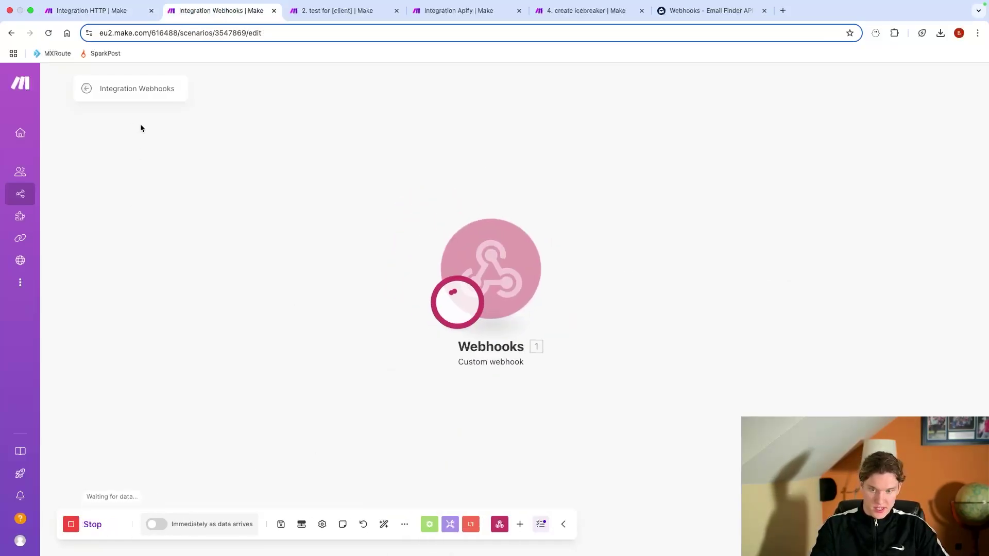
click(90, 11)
right_click(505, 283)
click(580, 219)
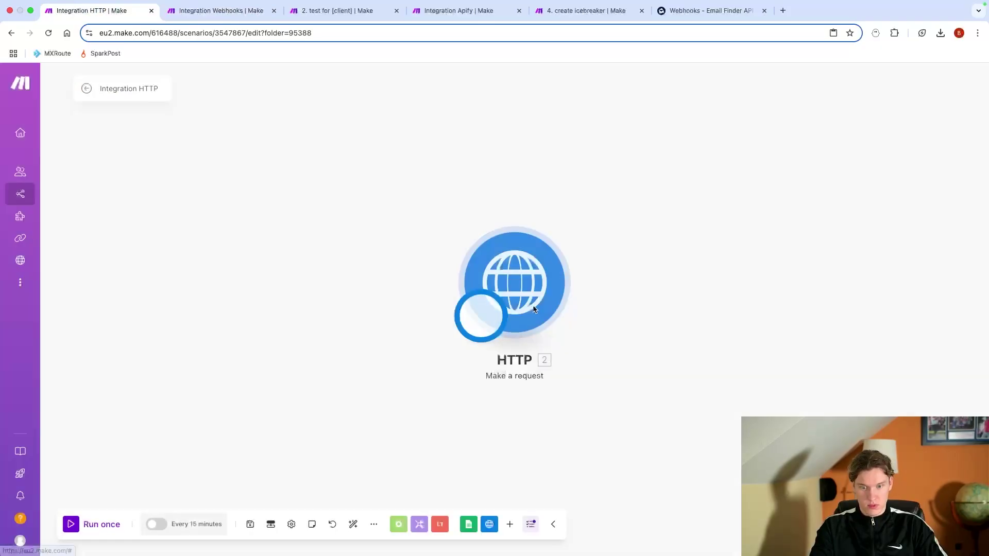
Step: Check the webhook's output for the received email, phone_number and company_name WWE
click(188, 9)
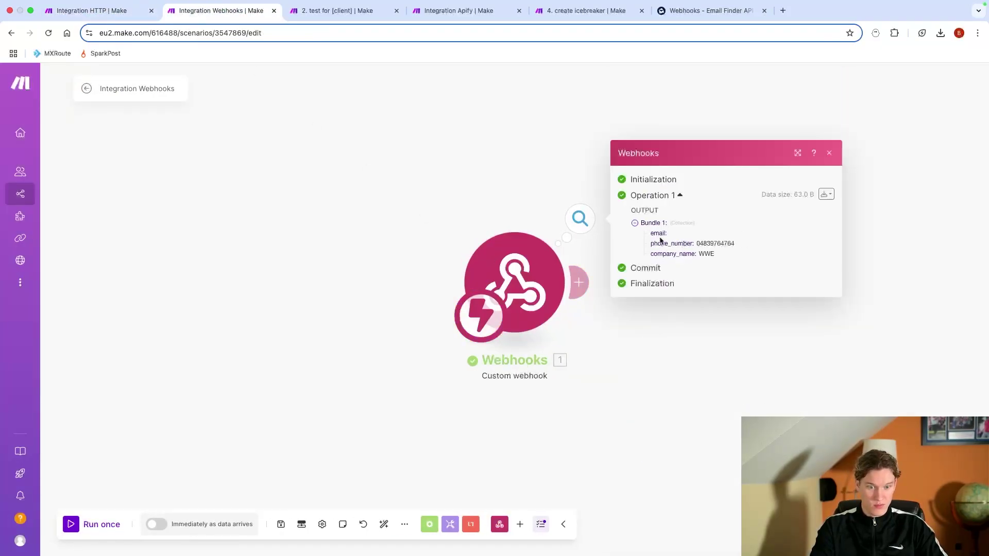
drag(649, 235, 743, 273)
click(682, 263)
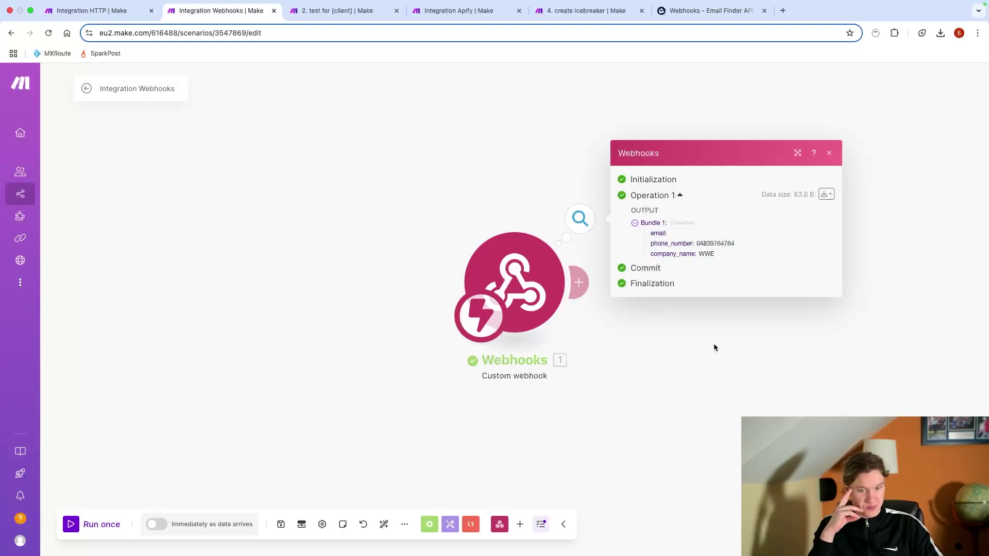
click(761, 369)
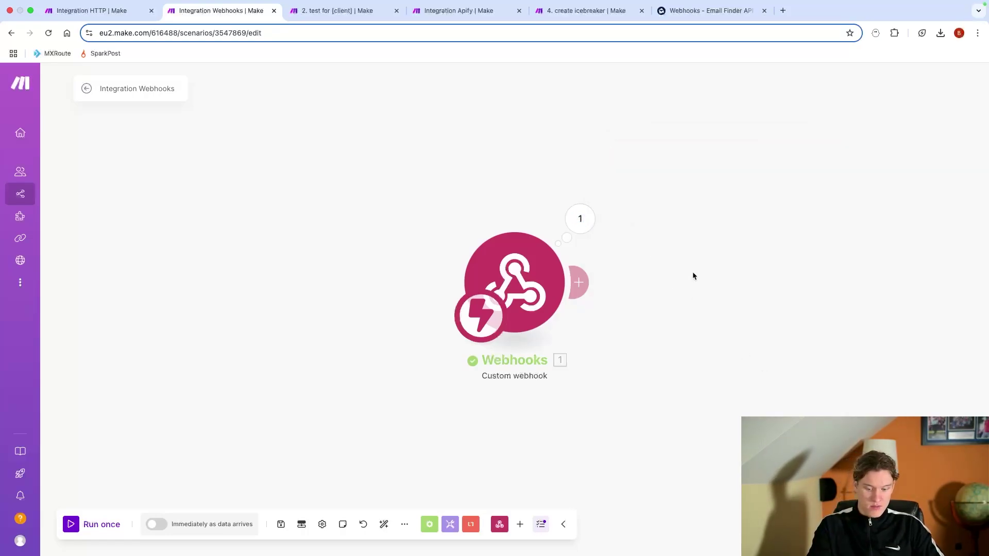